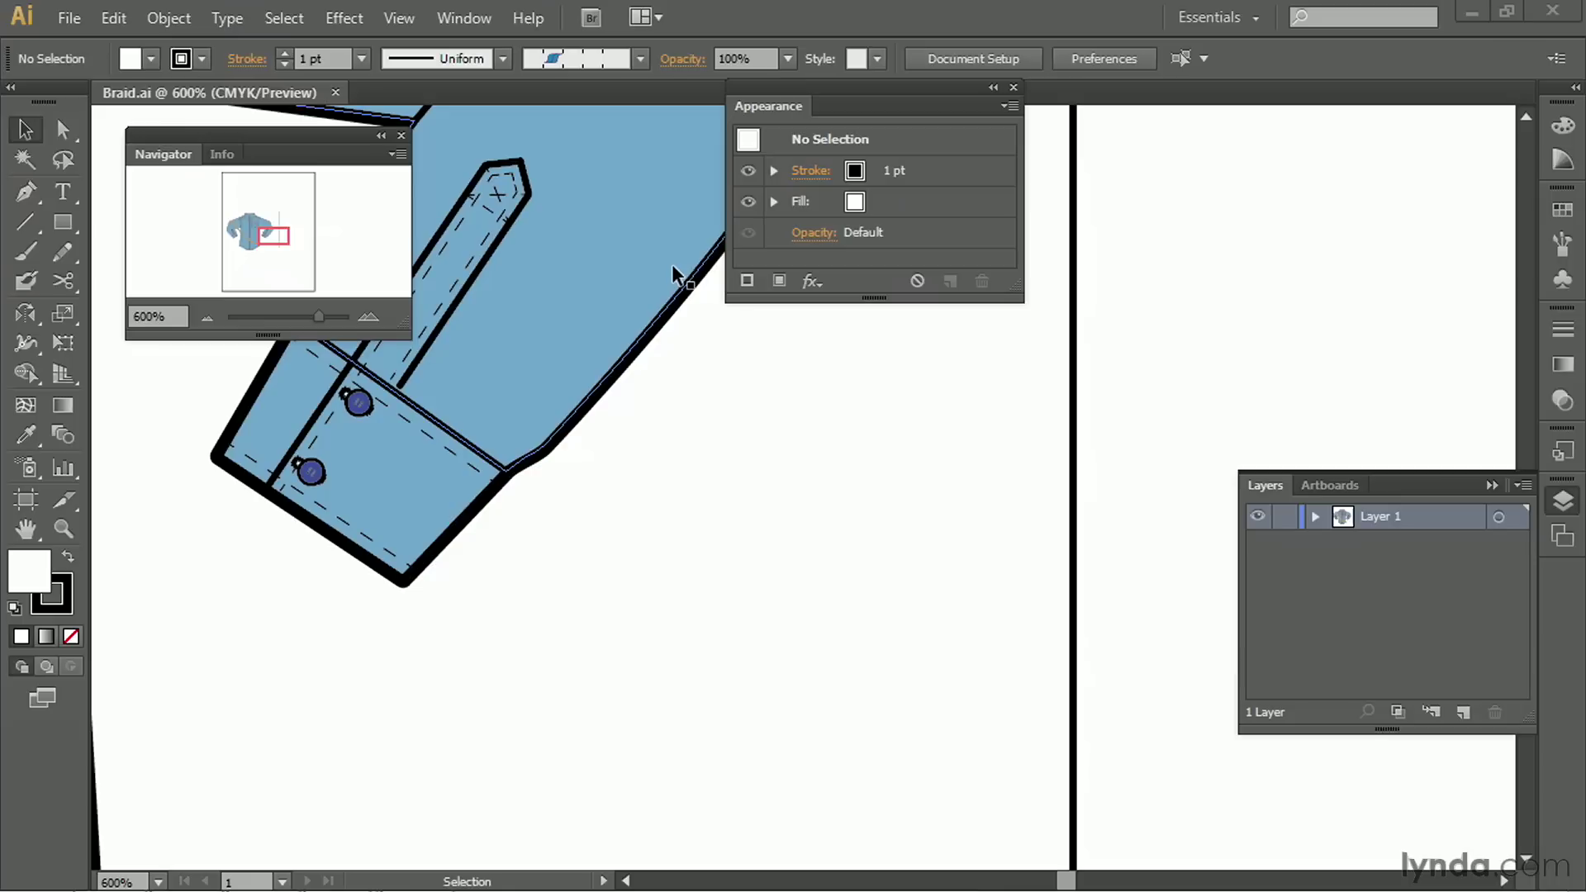
# Place Braid Template.jpg as a linked image on the canvas beside the shirt
pyautogui.click(68, 19)
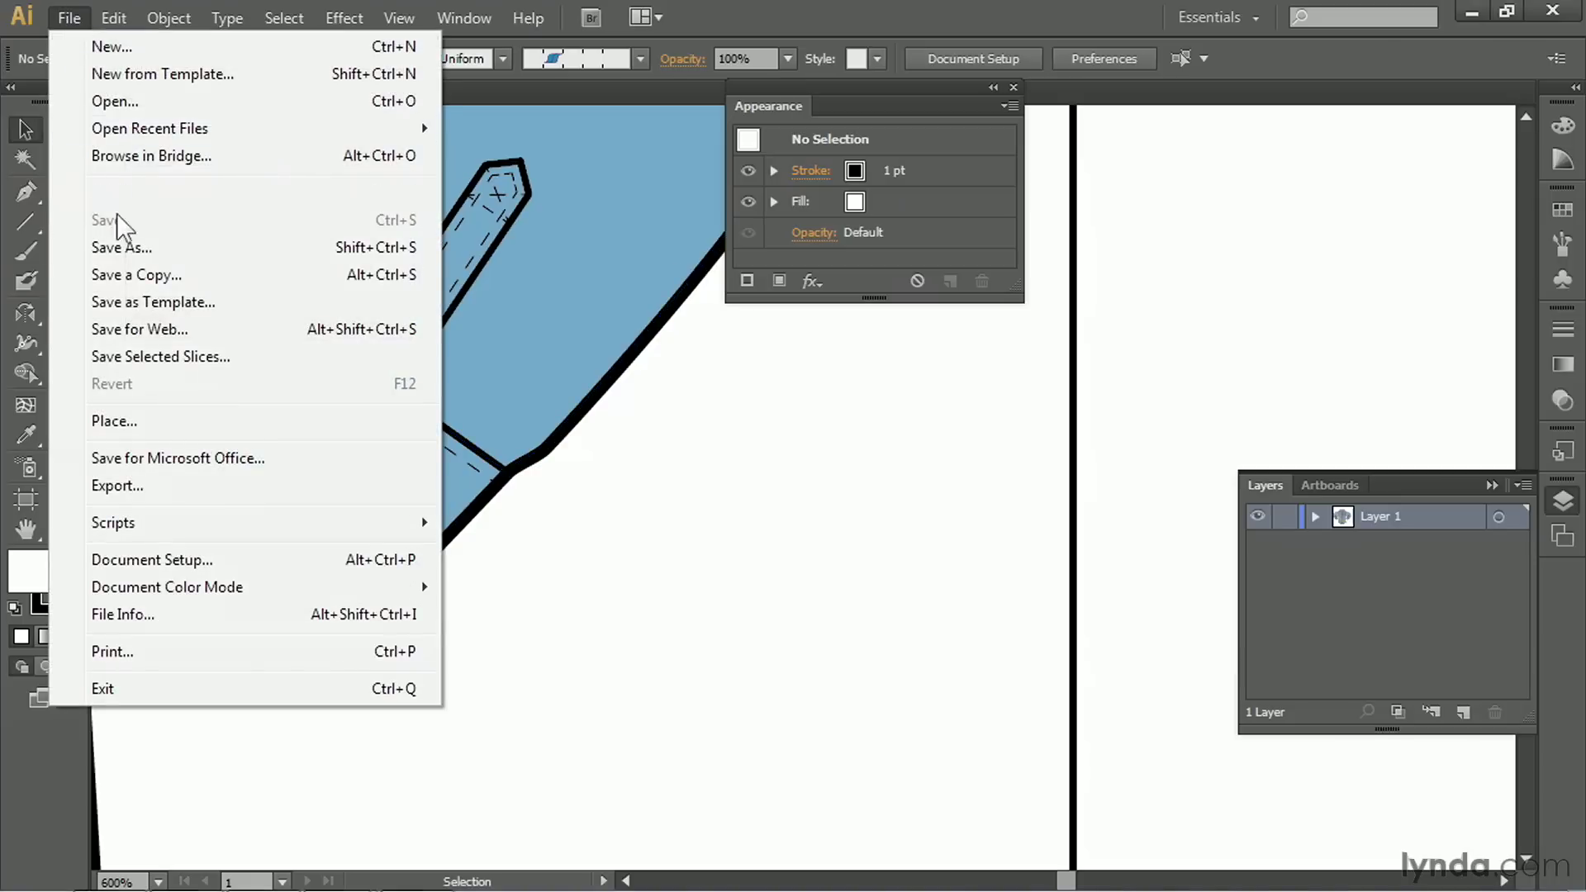
pyautogui.click(115, 421)
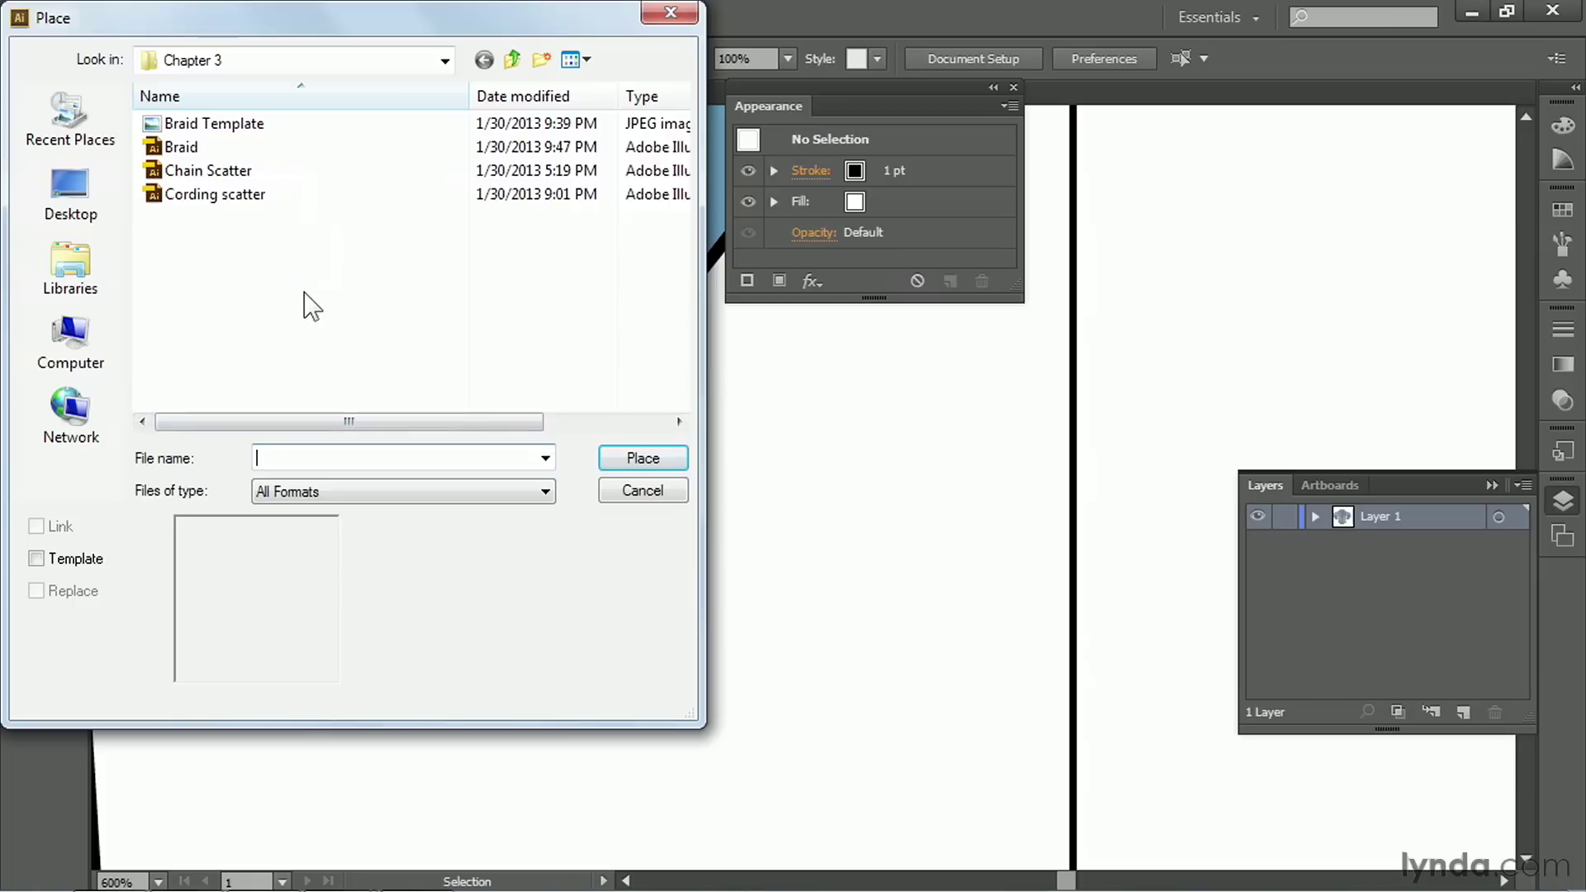
pyautogui.click(243, 126)
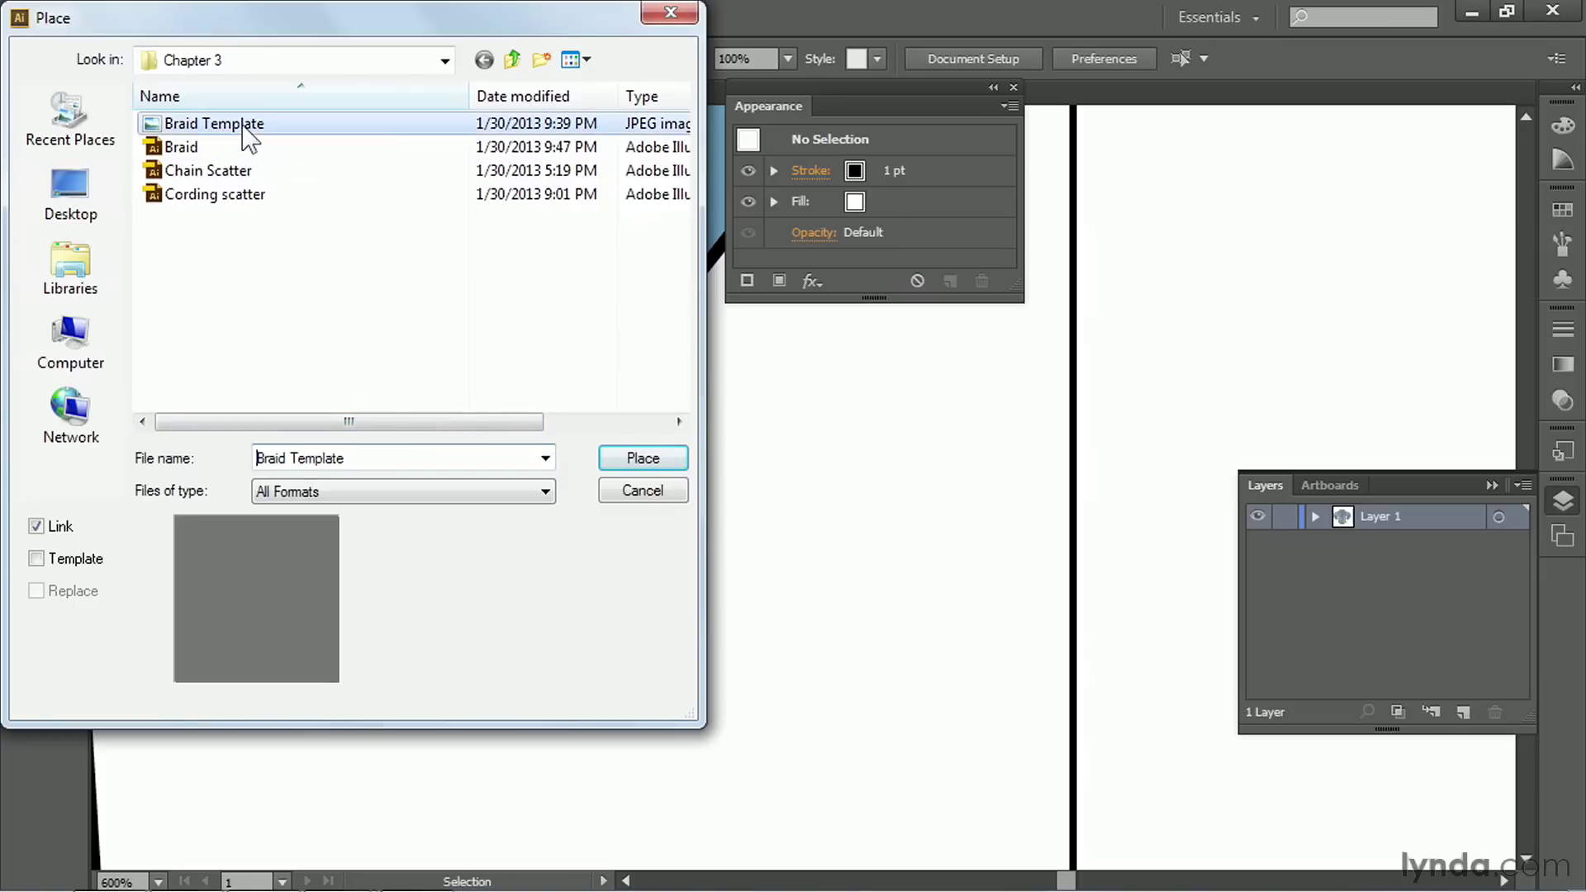
pyautogui.click(637, 456)
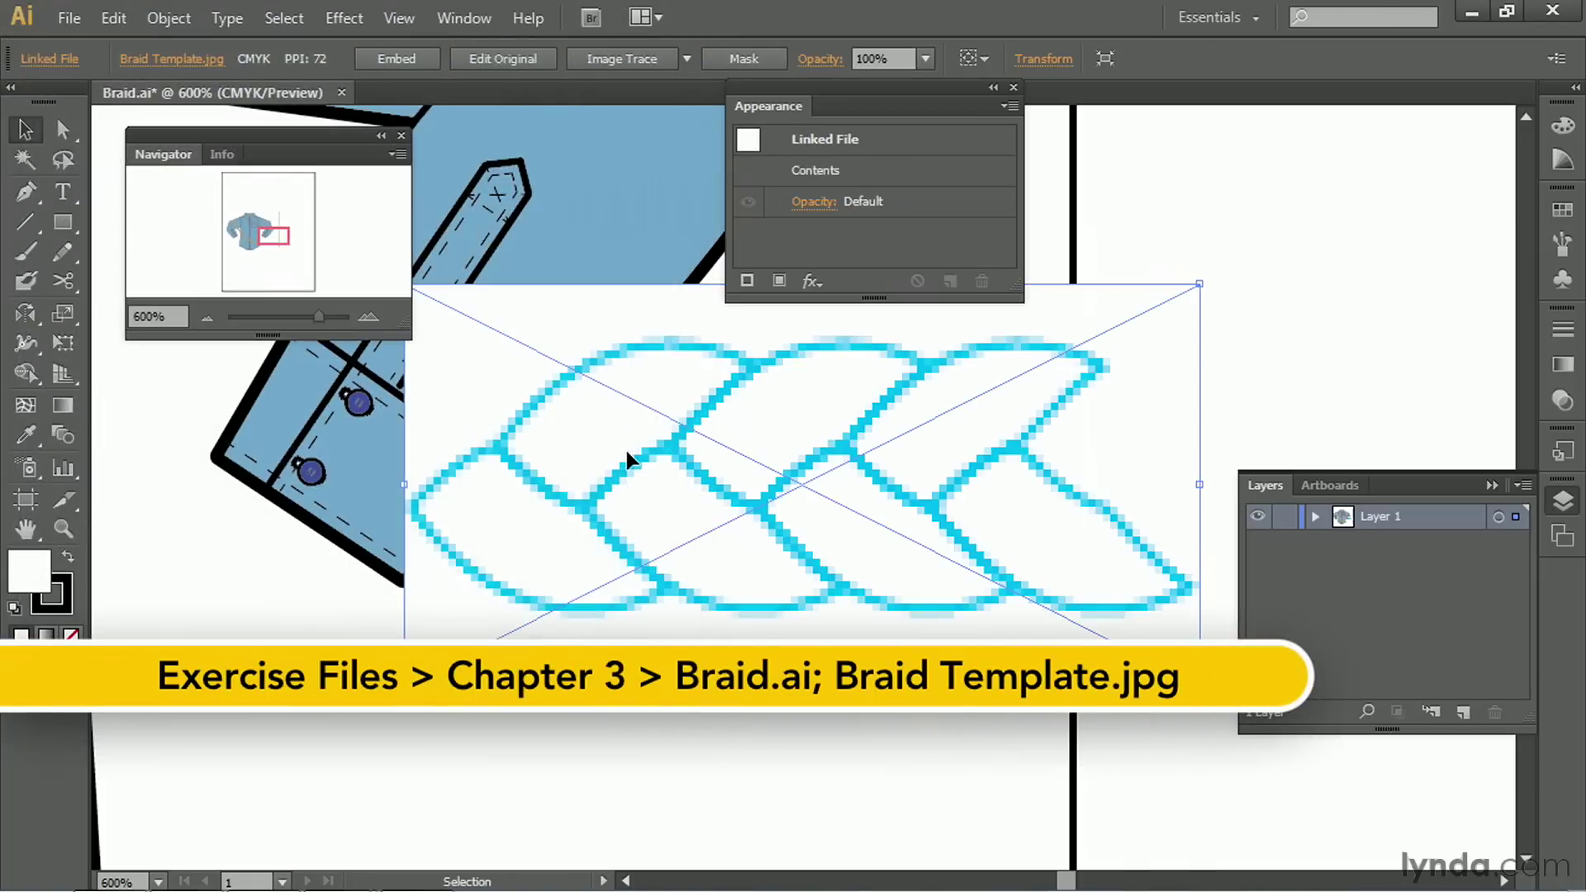
# Lock Layer 1, add a new tracing layer, and set Fill to None with stroke active
pyautogui.click(1285, 516)
pyautogui.click(1462, 711)
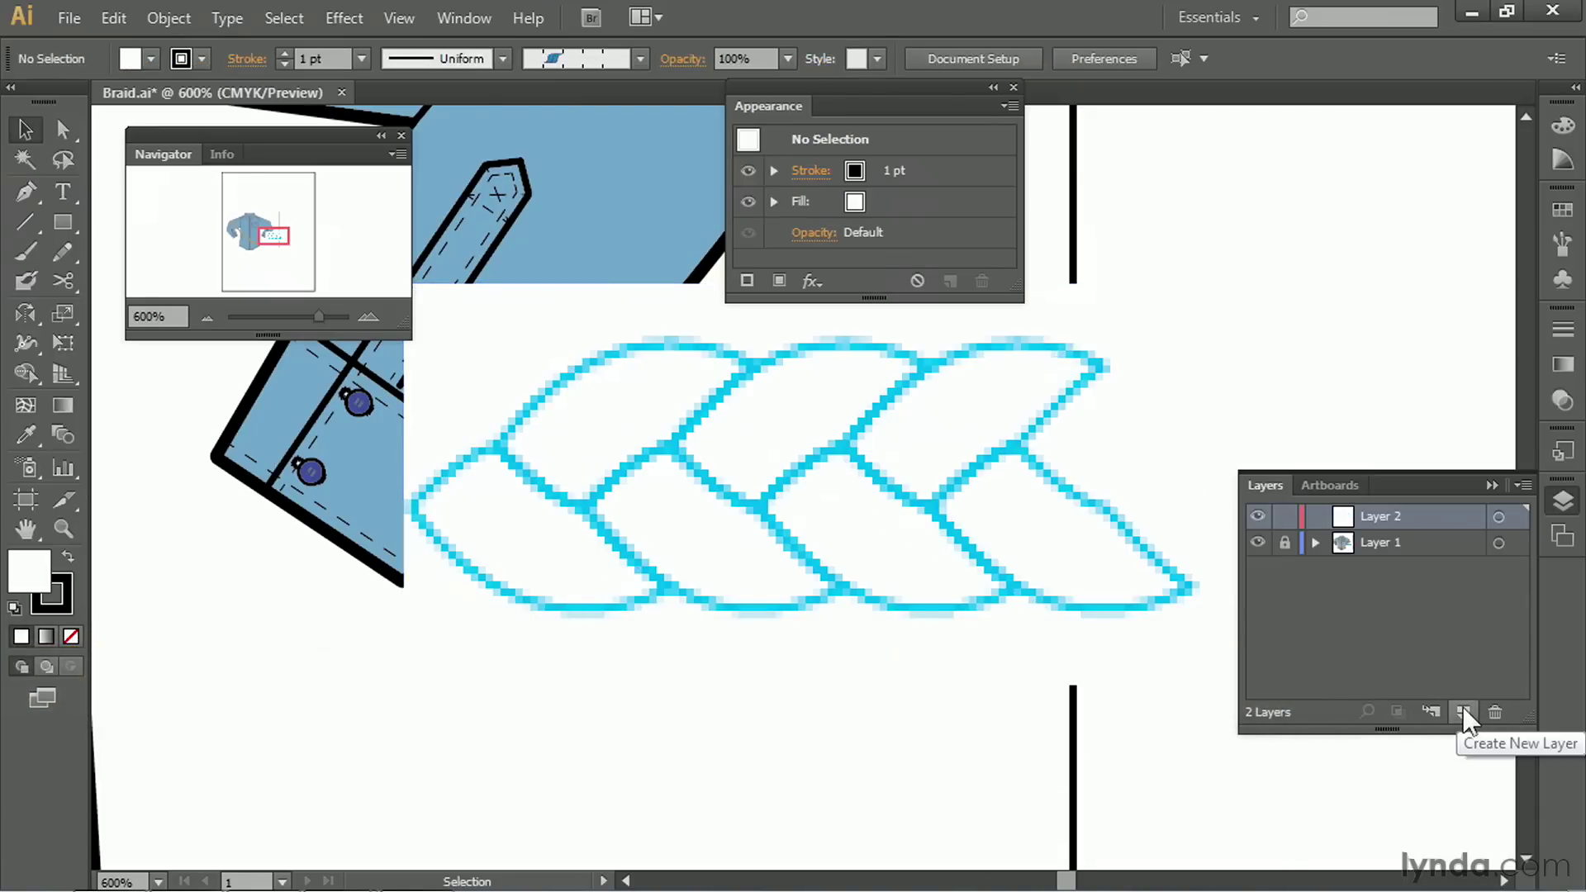
pyautogui.click(72, 635)
pyautogui.click(61, 608)
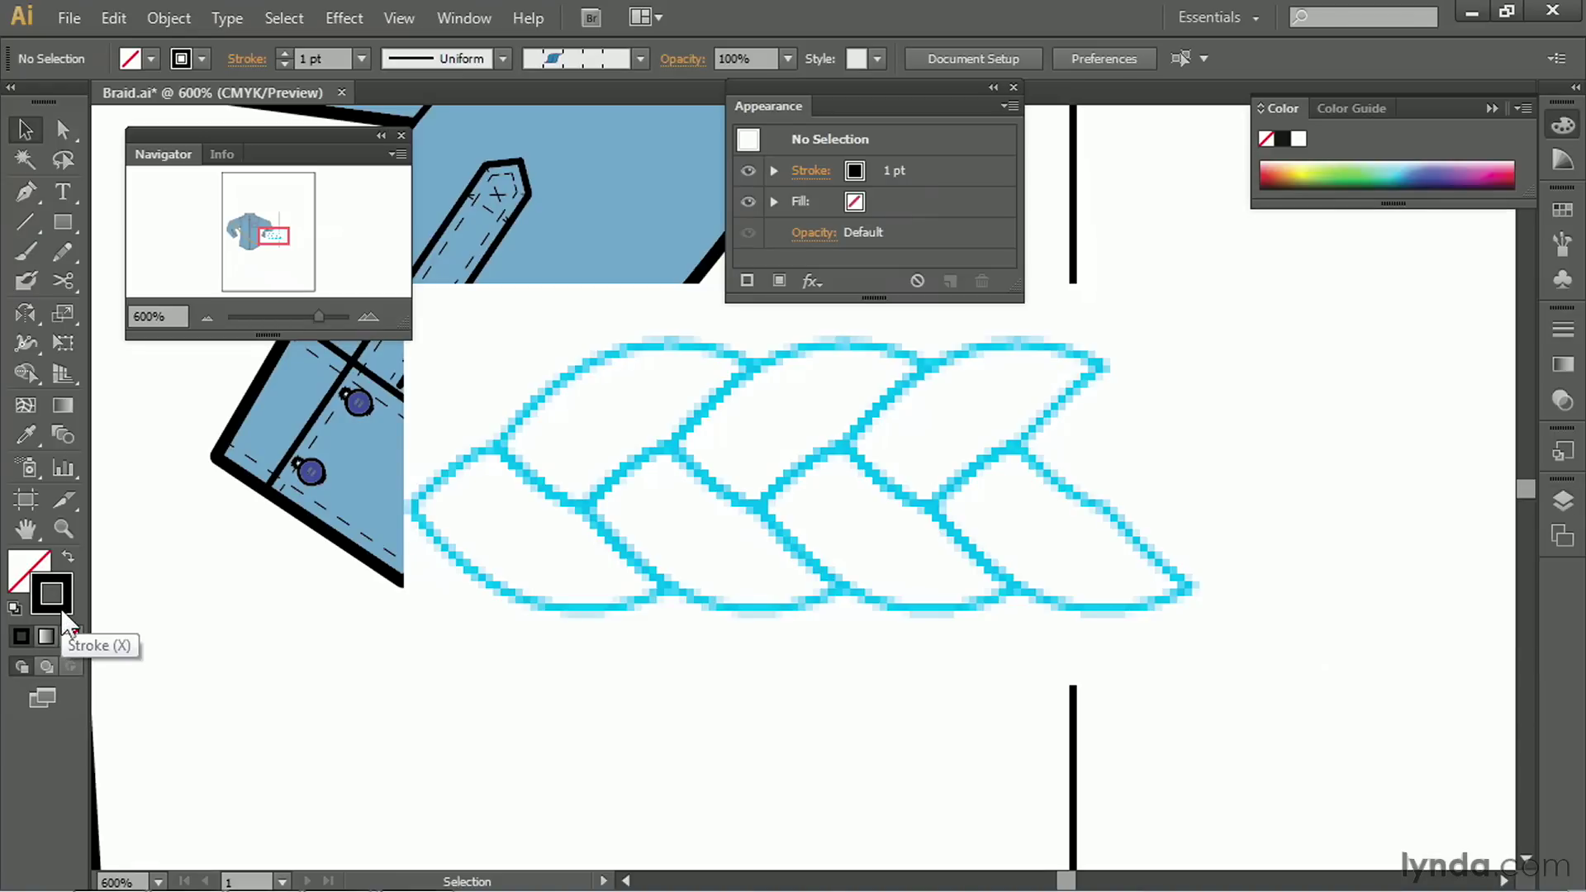
pyautogui.click(27, 191)
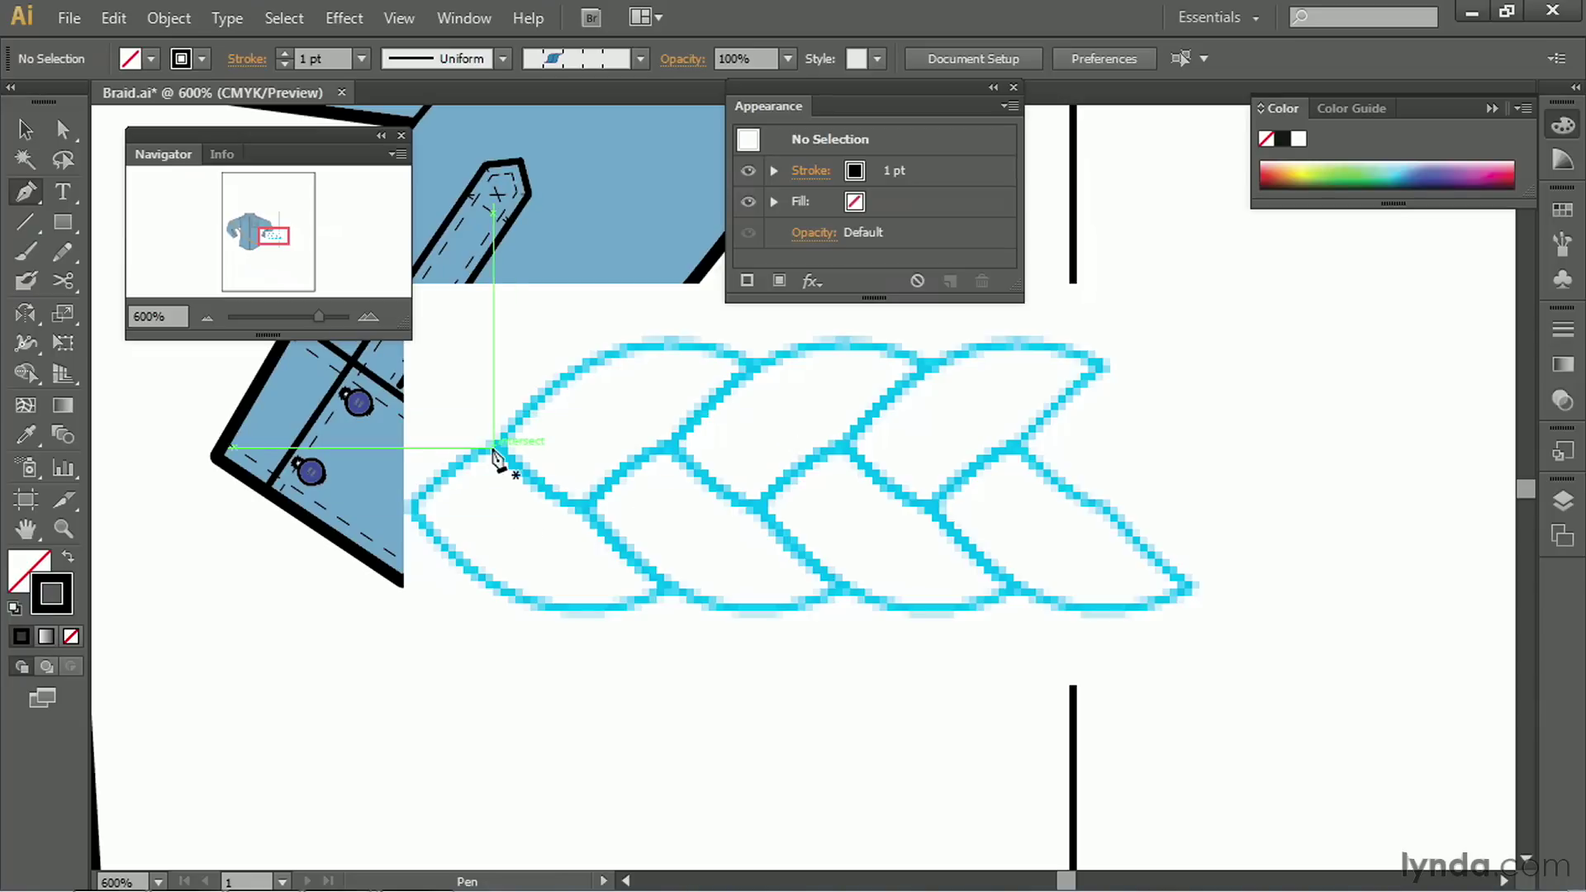
# Trace one braid strand with the Pen tool as a closed black outline
pyautogui.click(500, 446)
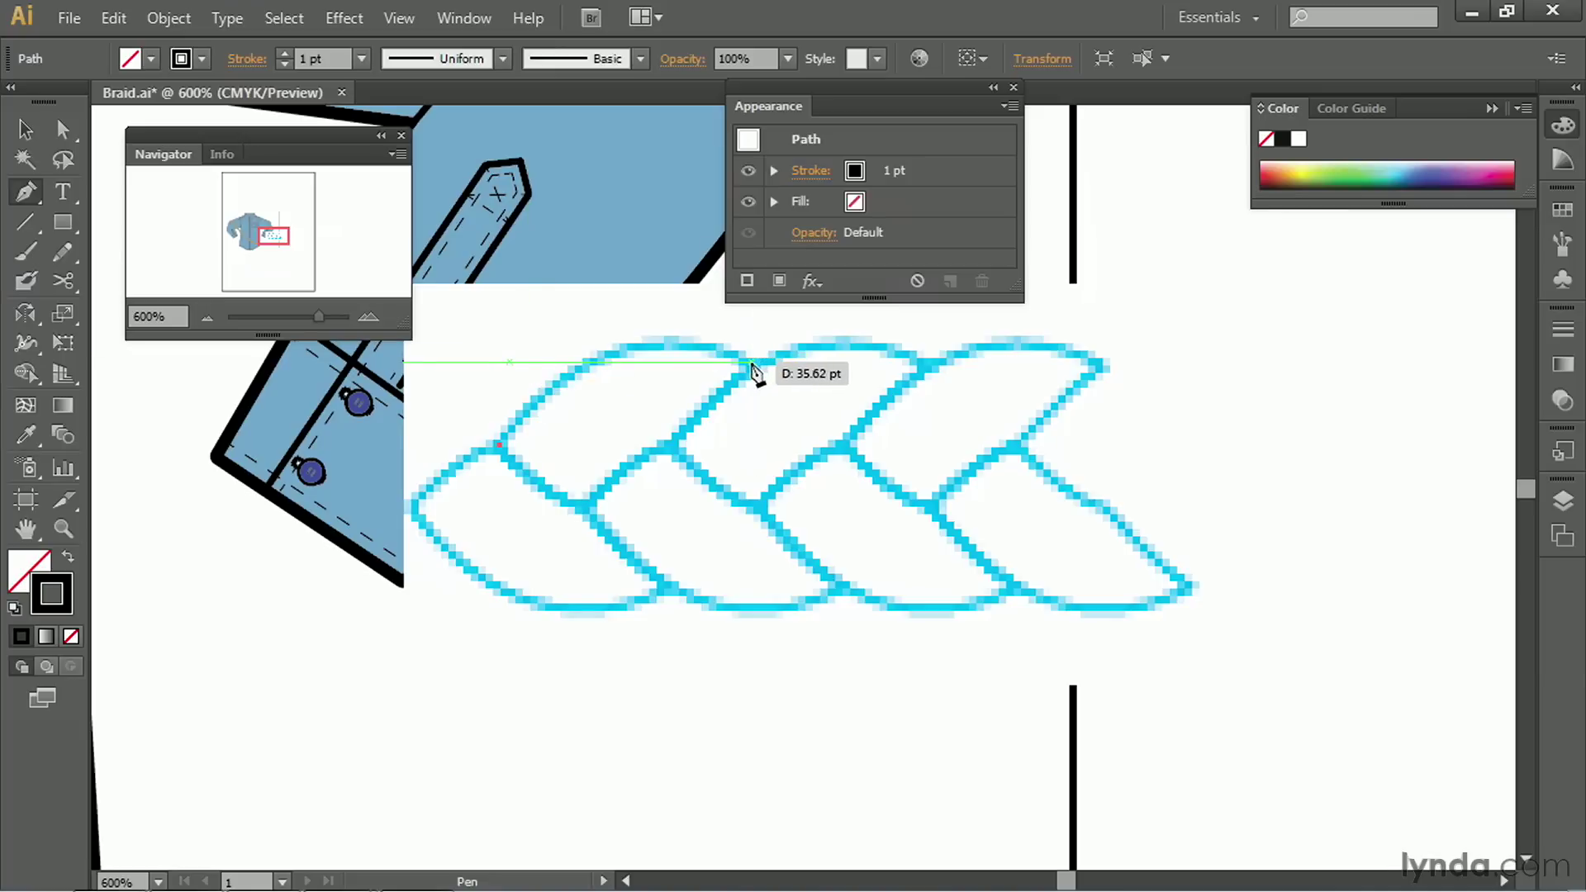
pyautogui.moveTo(750, 361); pyautogui.dragTo(915, 424)
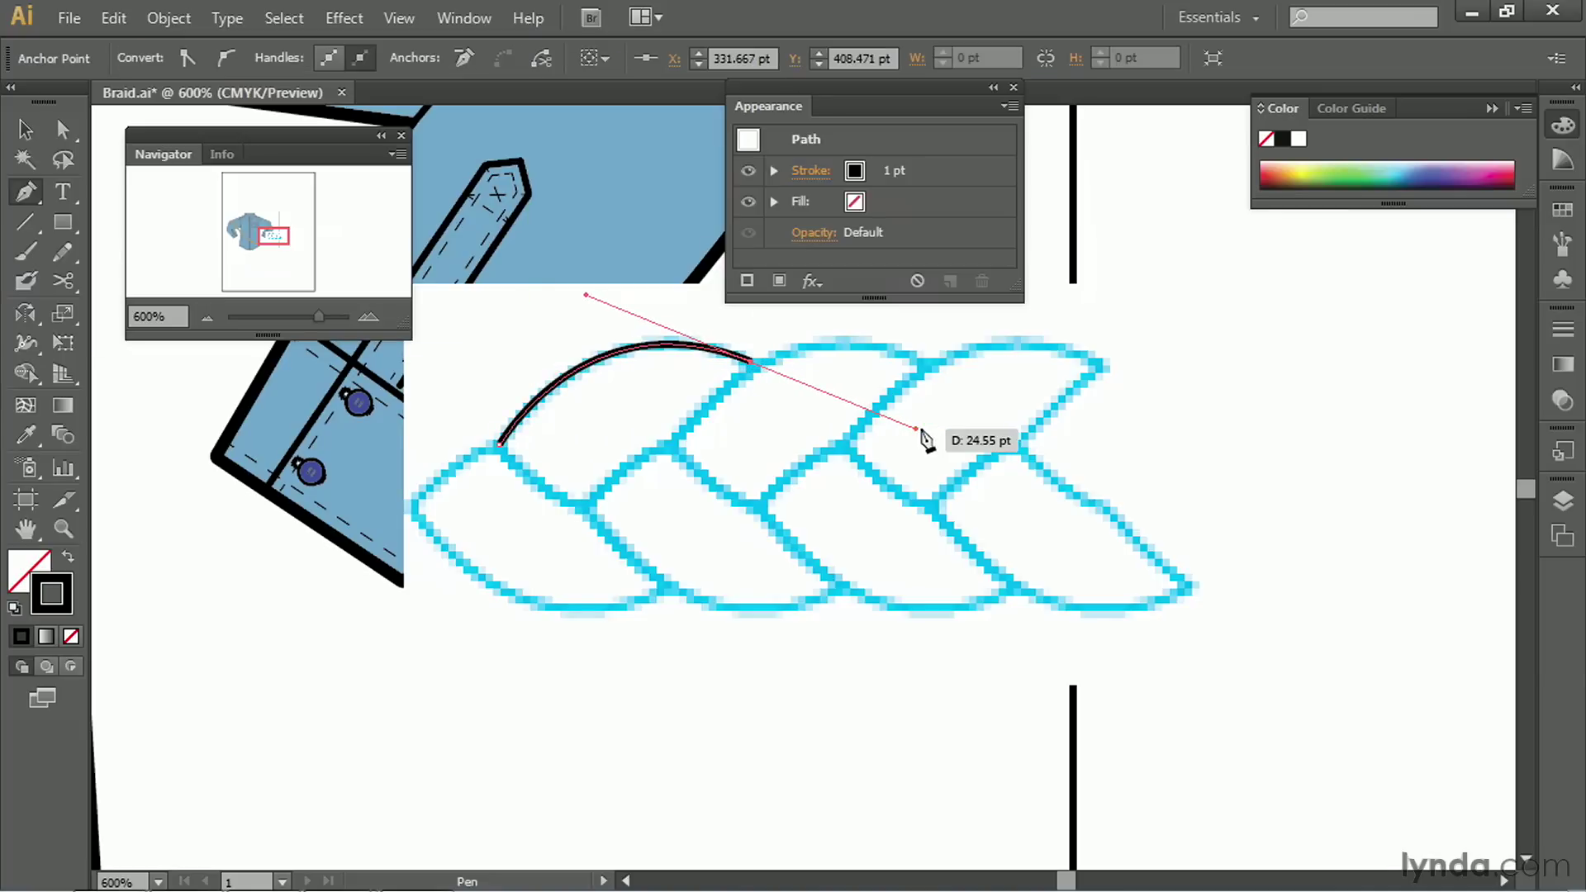
pyautogui.click(754, 363)
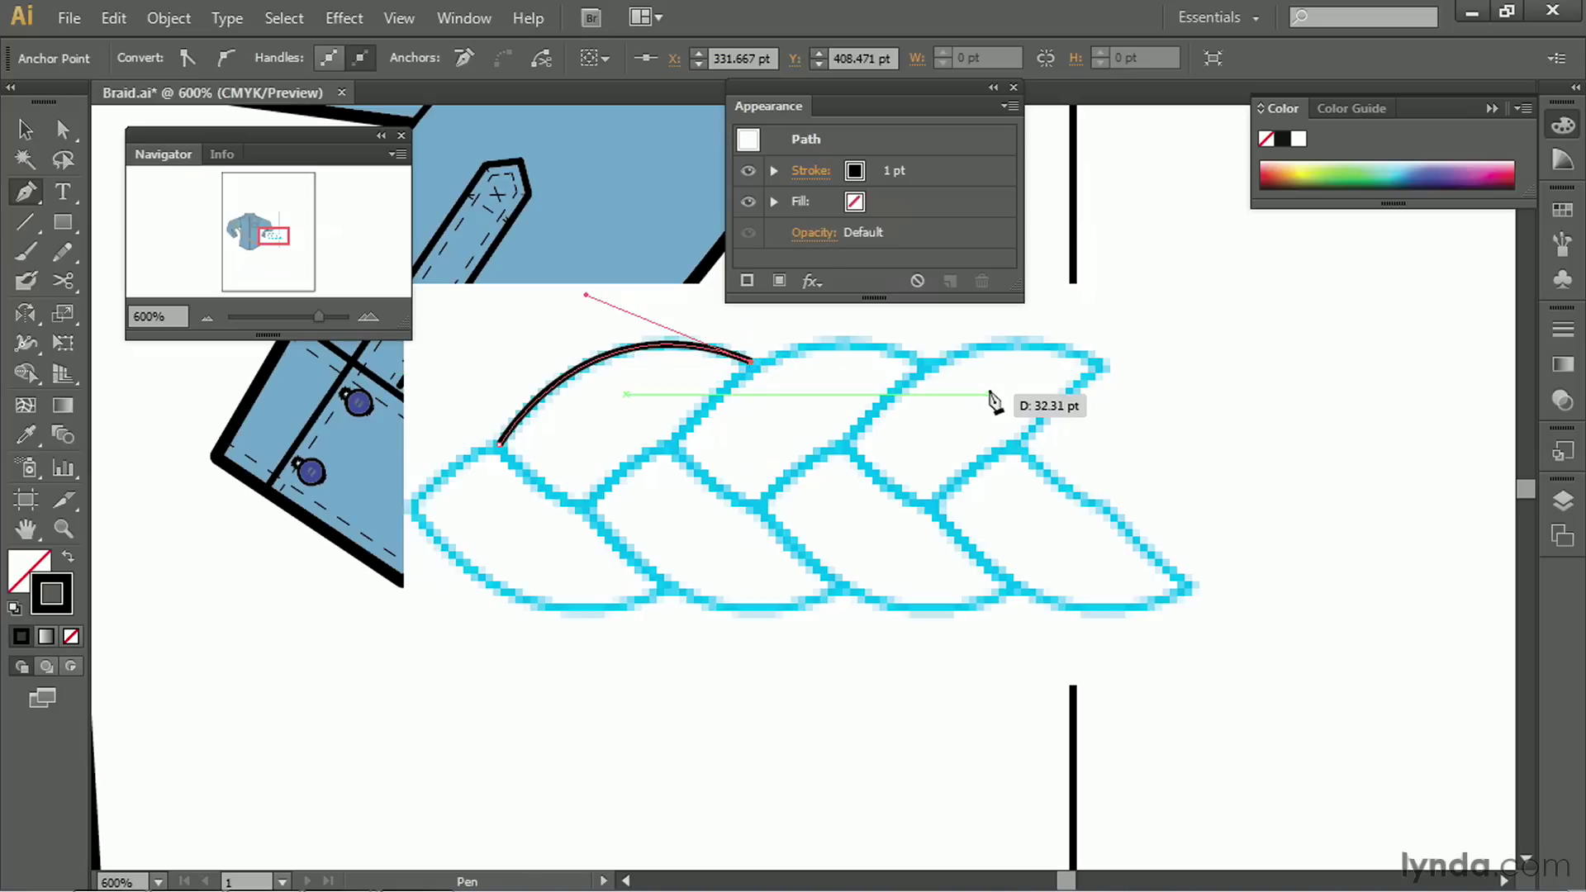
pyautogui.click(673, 447)
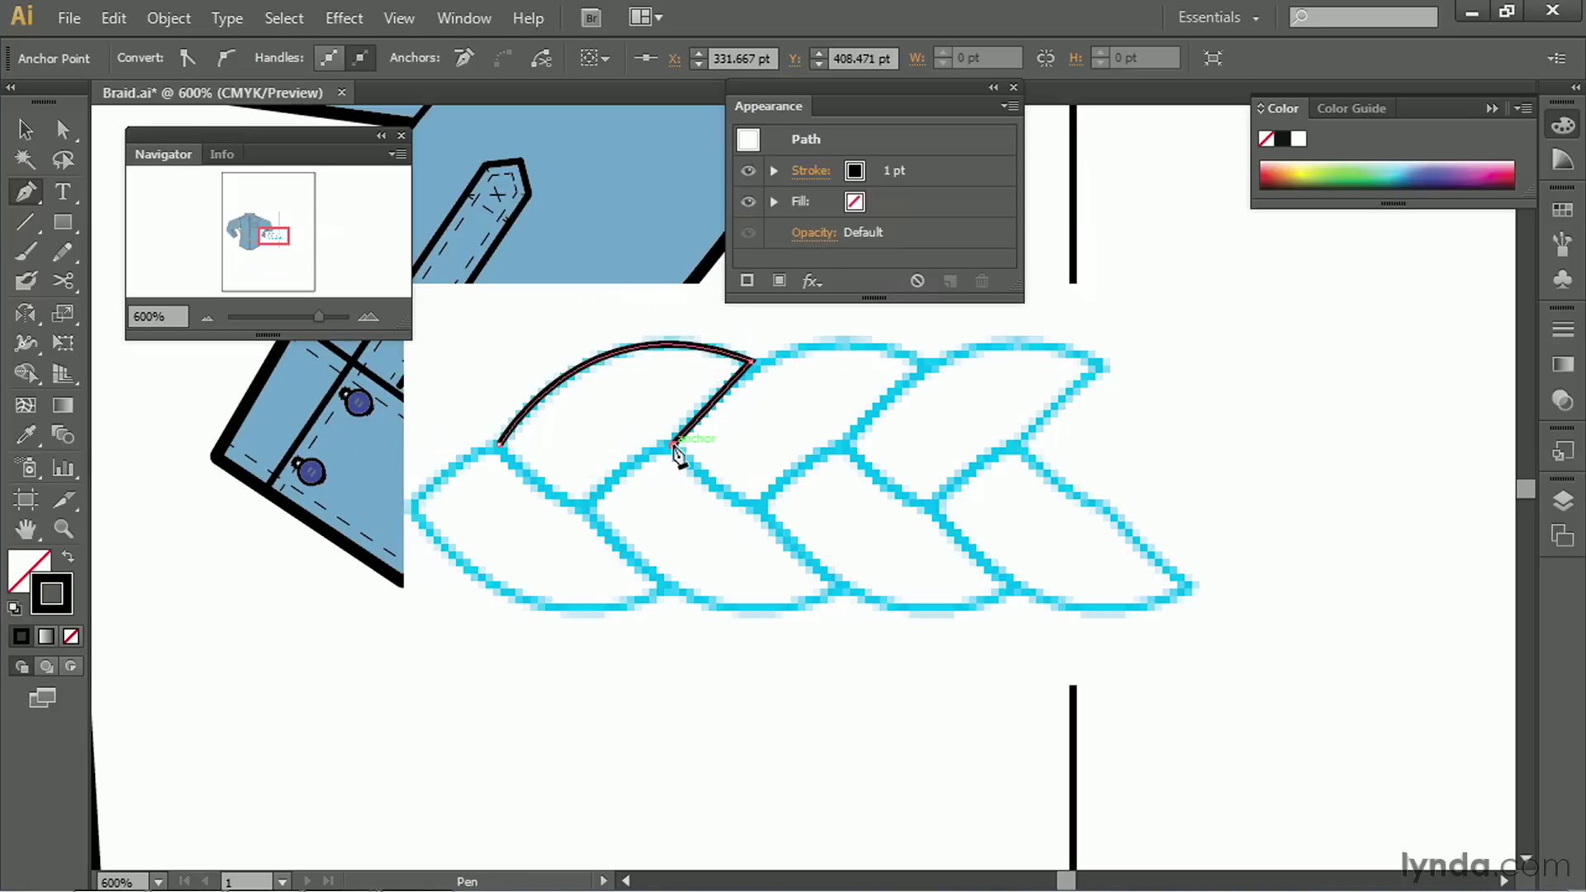
pyautogui.moveTo(584, 501); pyautogui.dragTo(578, 531)
pyautogui.click(500, 446)
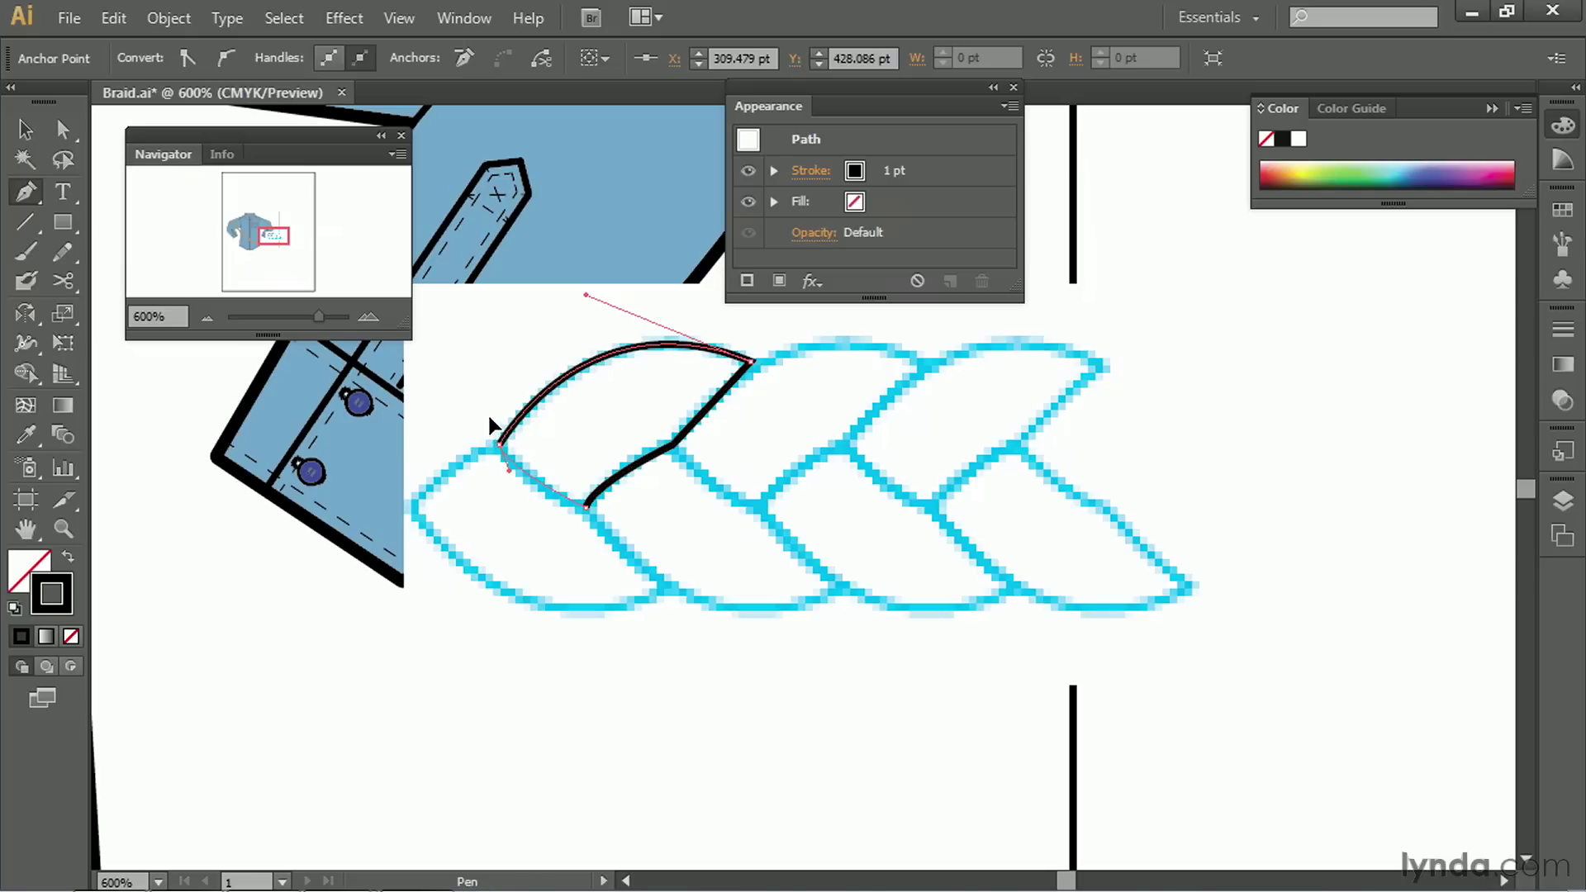
pyautogui.click(490, 425)
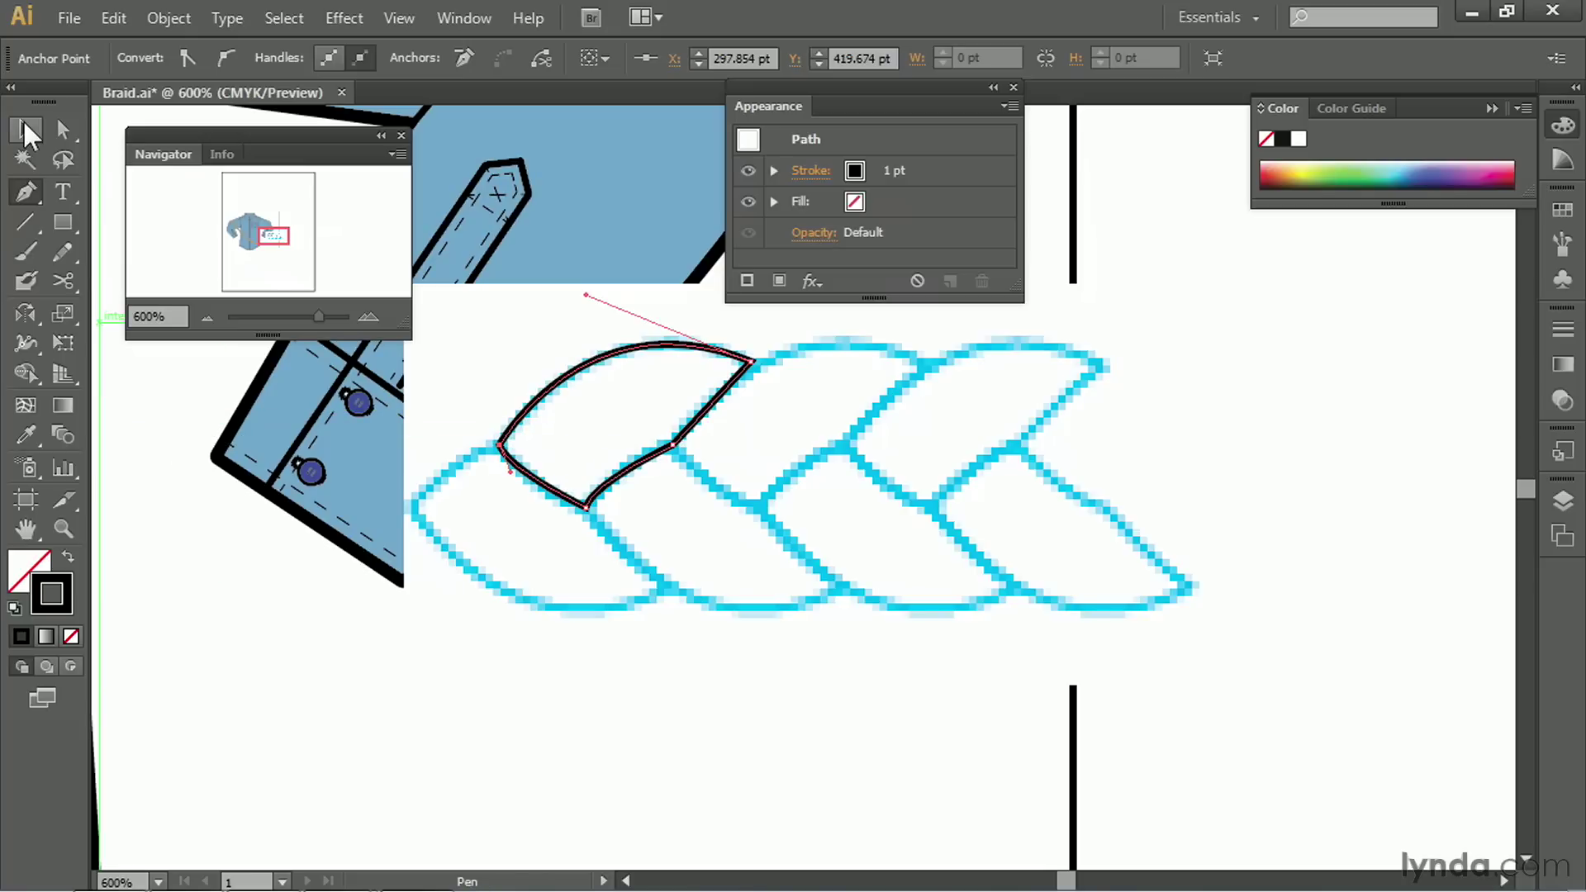
pyautogui.click(25, 128)
# Copy the traced strand twice to the right along the braid's top row
pyautogui.click(469, 309)
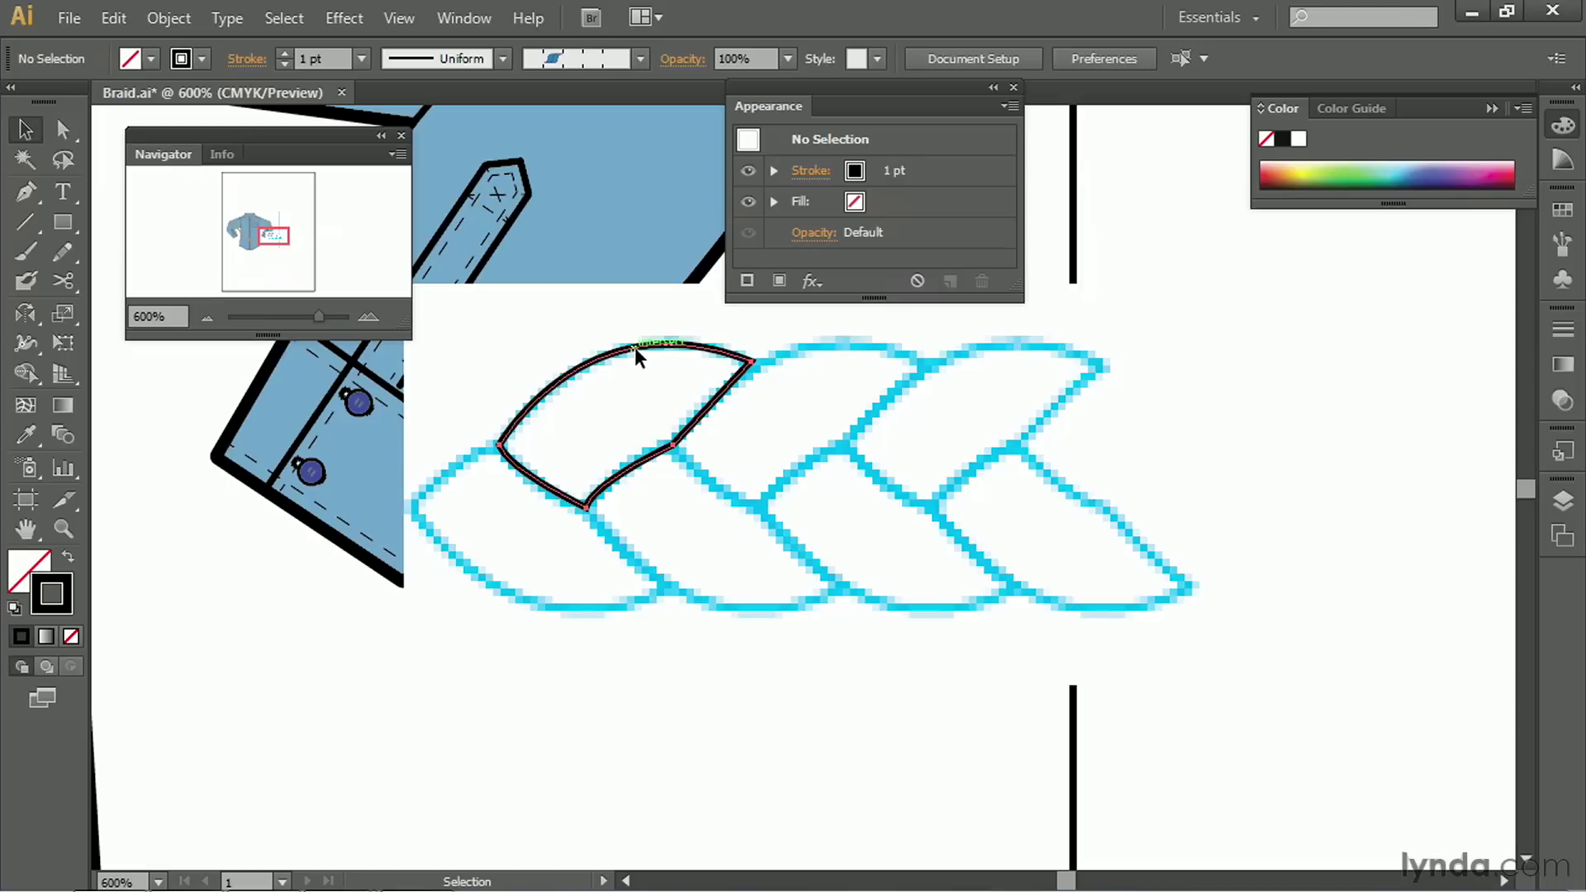
pyautogui.moveTo(634, 347); pyautogui.dragTo(812, 347)
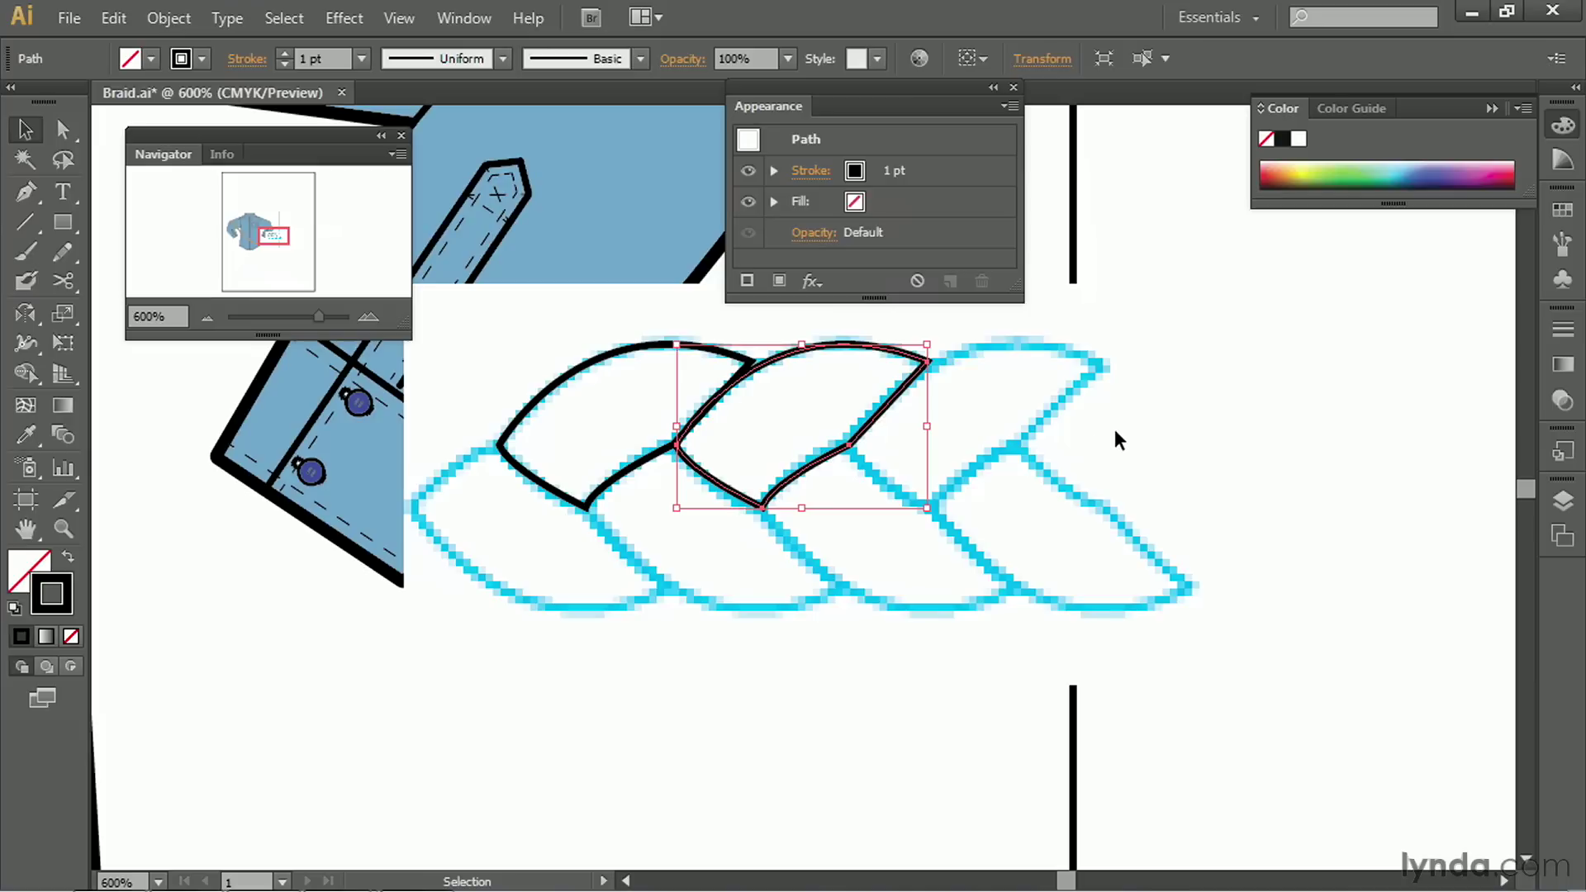
pyautogui.hotkey('ctrl', 'd')
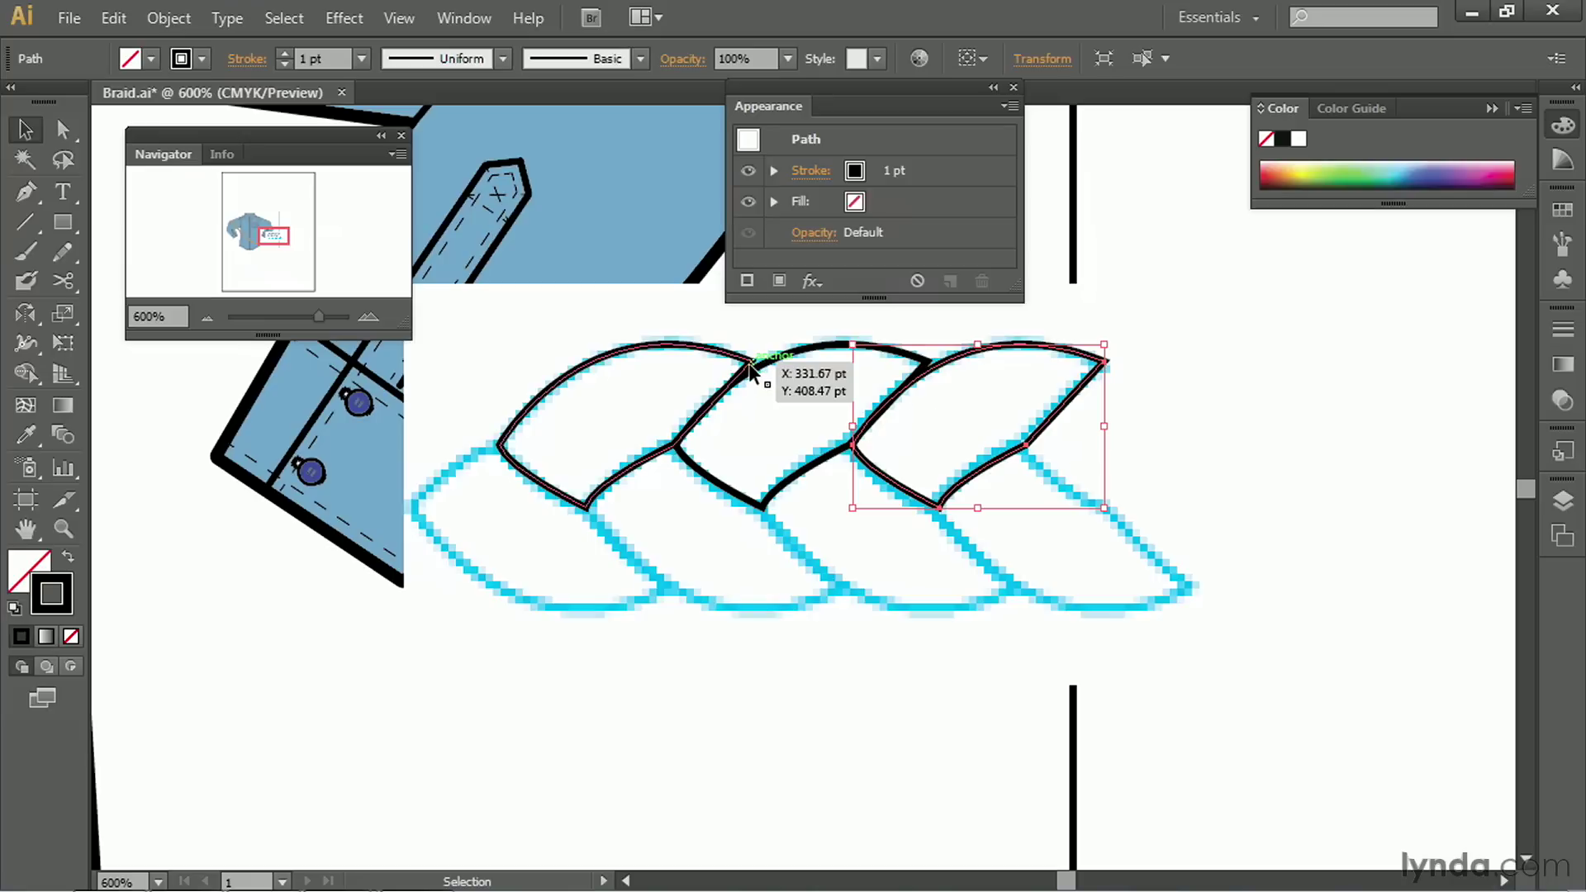
# Nudge the first strand's top anchor point to match the template
pyautogui.click(64, 134)
pyautogui.click(753, 364)
pyautogui.moveTo(759, 364); pyautogui.dragTo(763, 371)
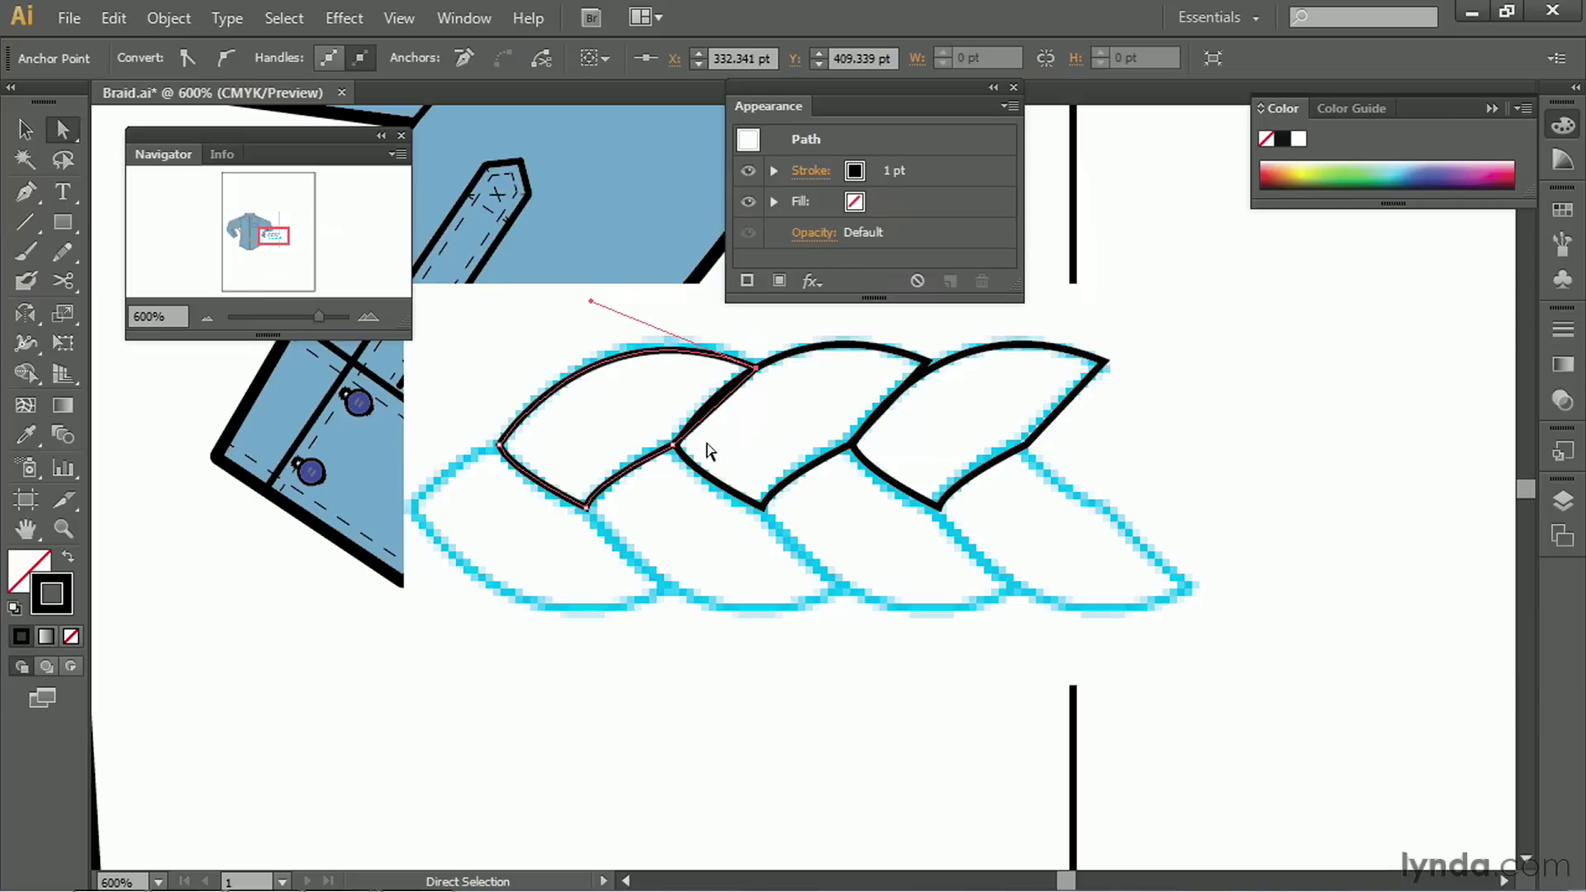
# Delete the two earlier strand copies
pyautogui.click(32, 128)
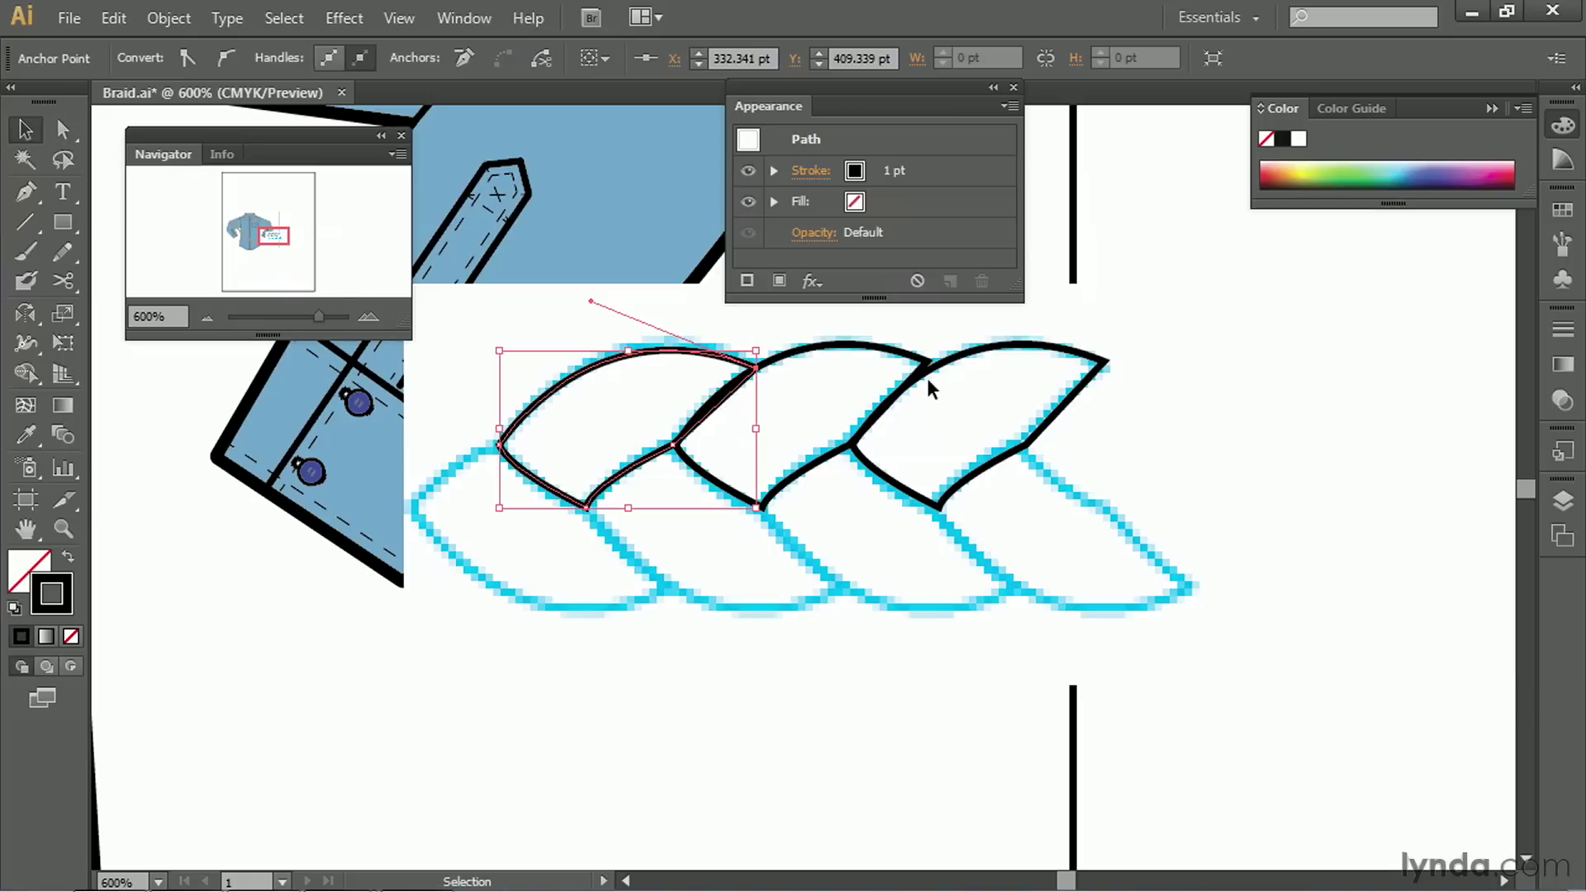
pyautogui.click(1008, 404)
pyautogui.press('Delete')
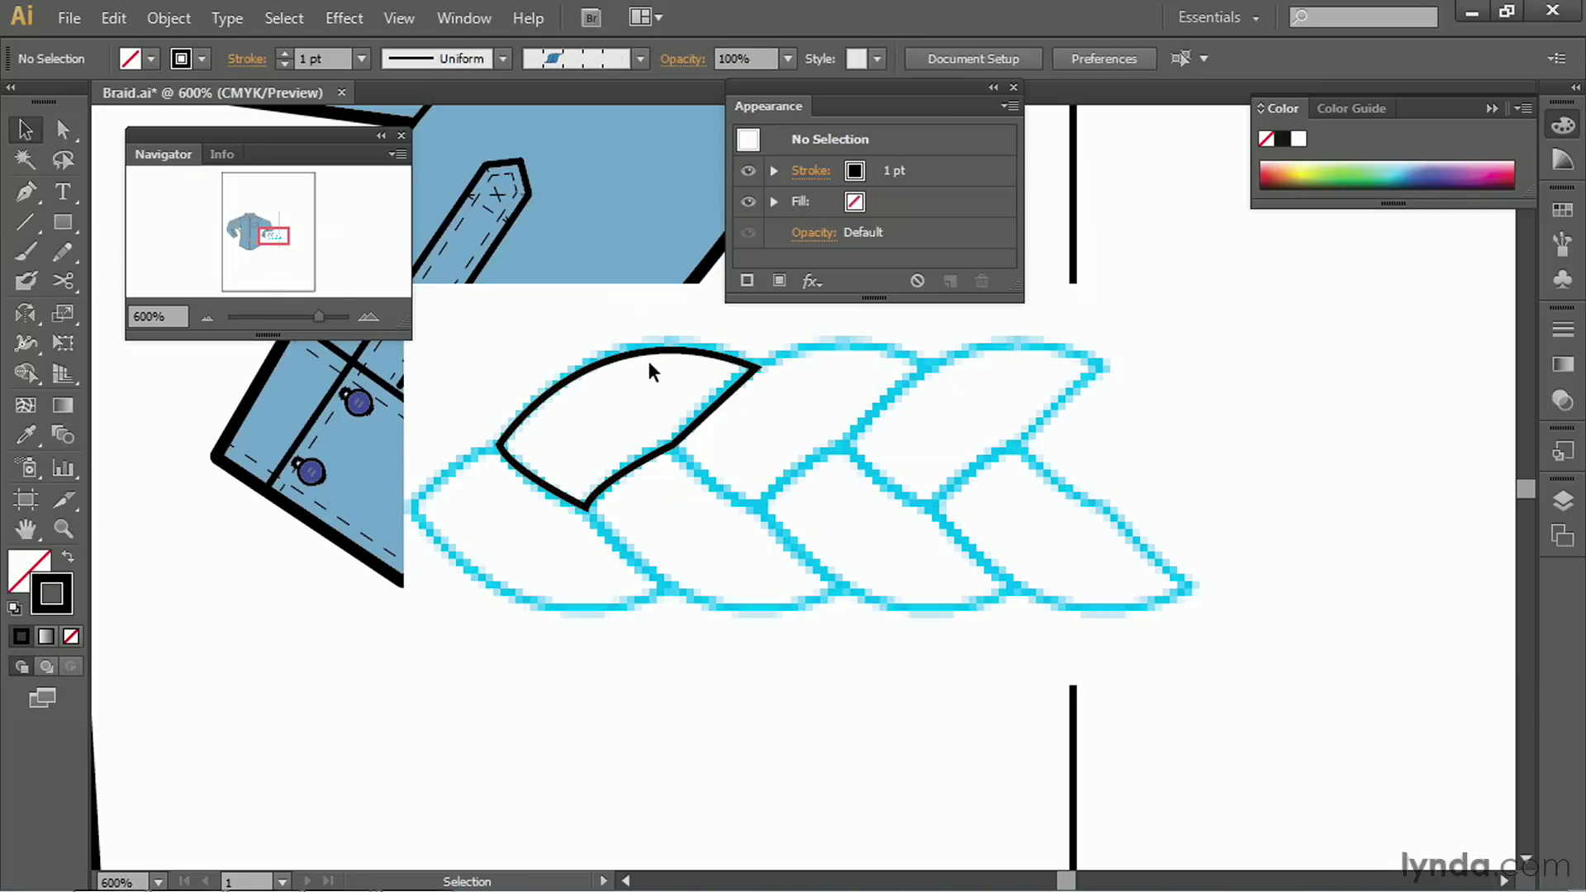
# Re-copy the adjusted strand twice along the top row and group all three strands
pyautogui.moveTo(663, 348); pyautogui.dragTo(839, 369)
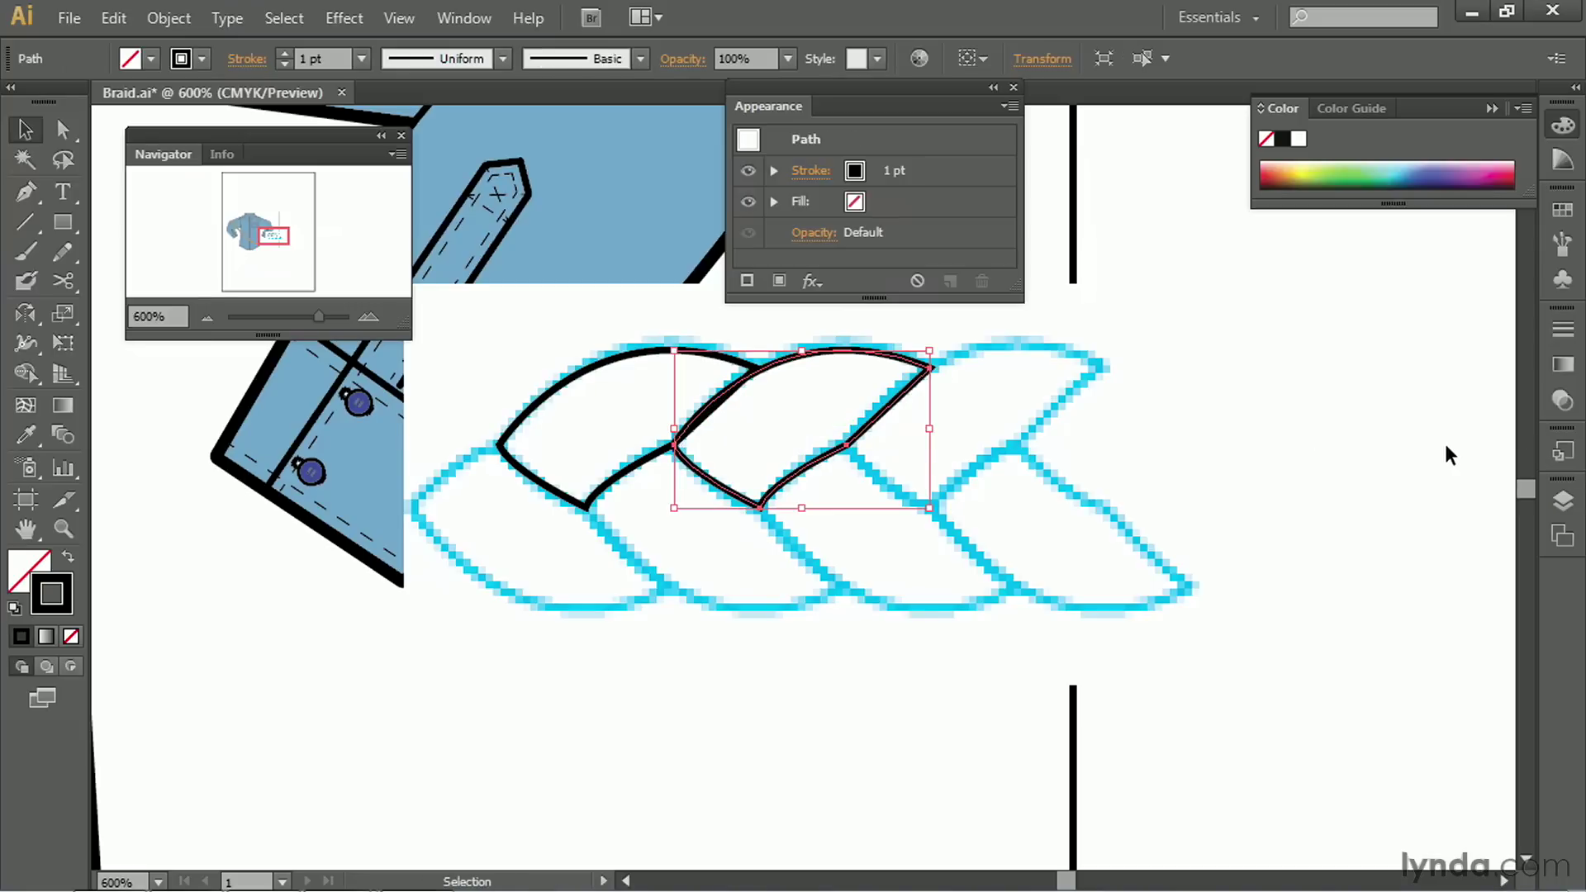
pyautogui.hotkey('ctrl', 'd')
pyautogui.moveTo(519, 341); pyautogui.dragTo(1025, 448)
pyautogui.rightClick(1177, 388)
pyautogui.click(1239, 506)
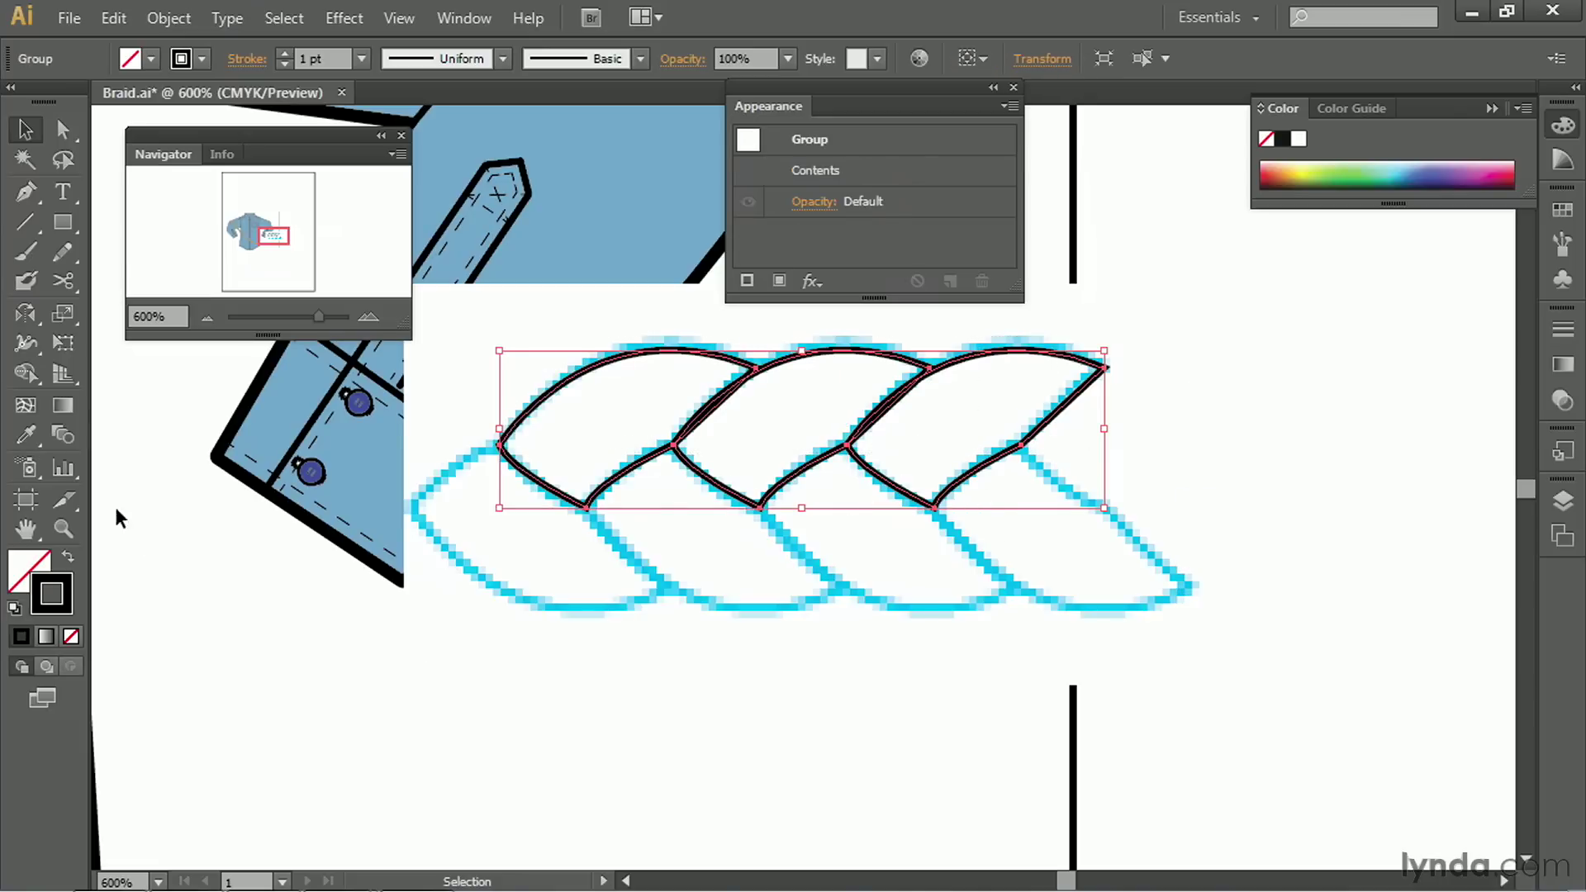
# Make a horizontally reflected copy of the strand group and move it down as the lower row
pyautogui.doubleClick(26, 314)
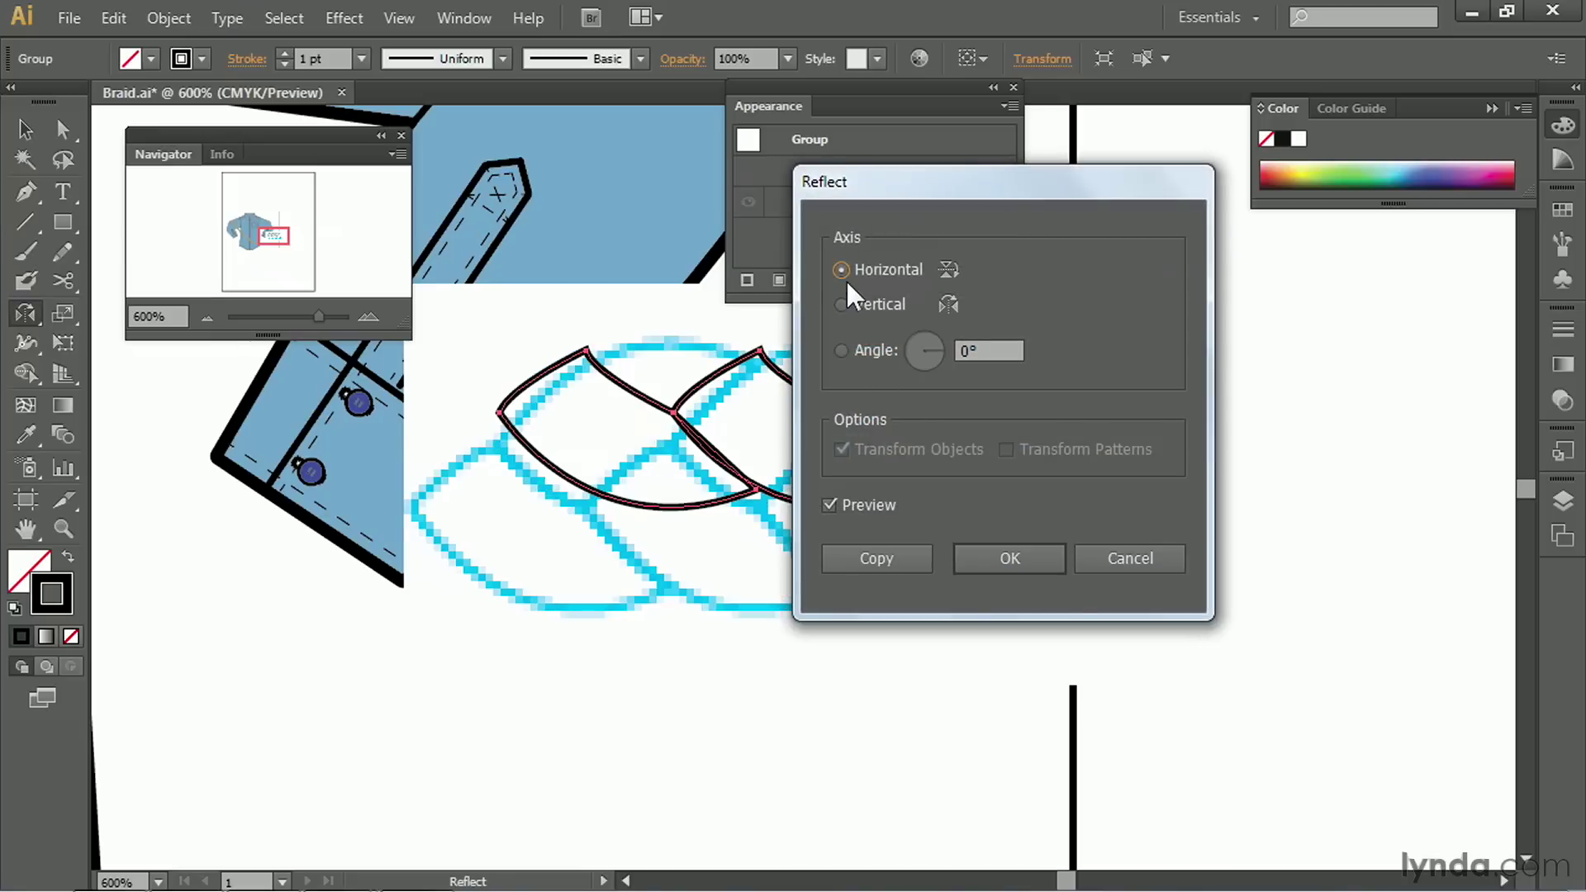
pyautogui.click(915, 563)
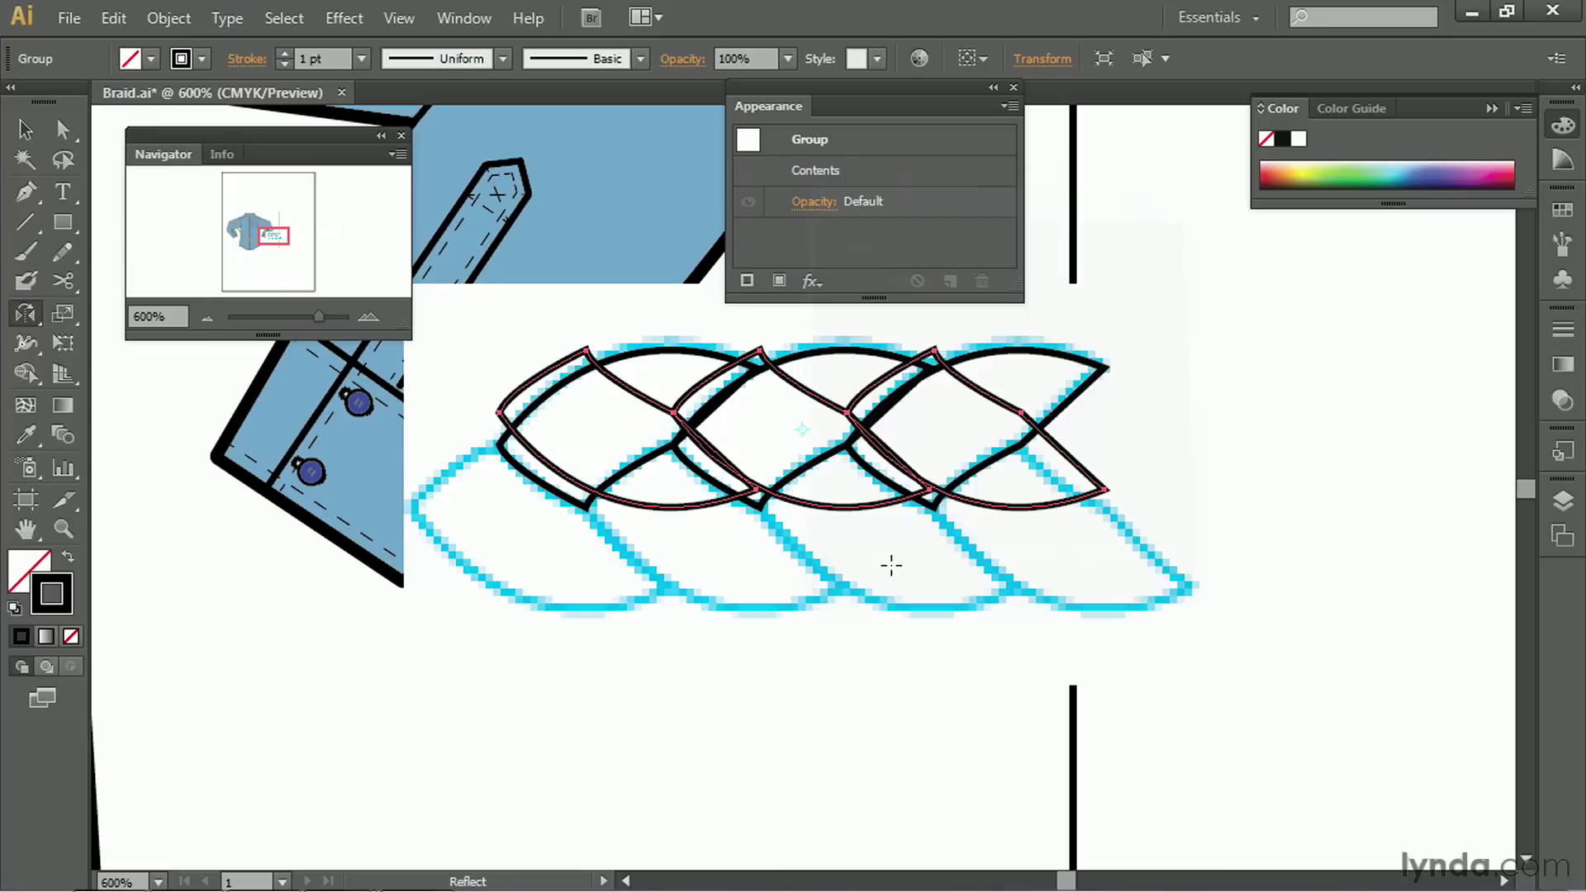
pyautogui.click(27, 127)
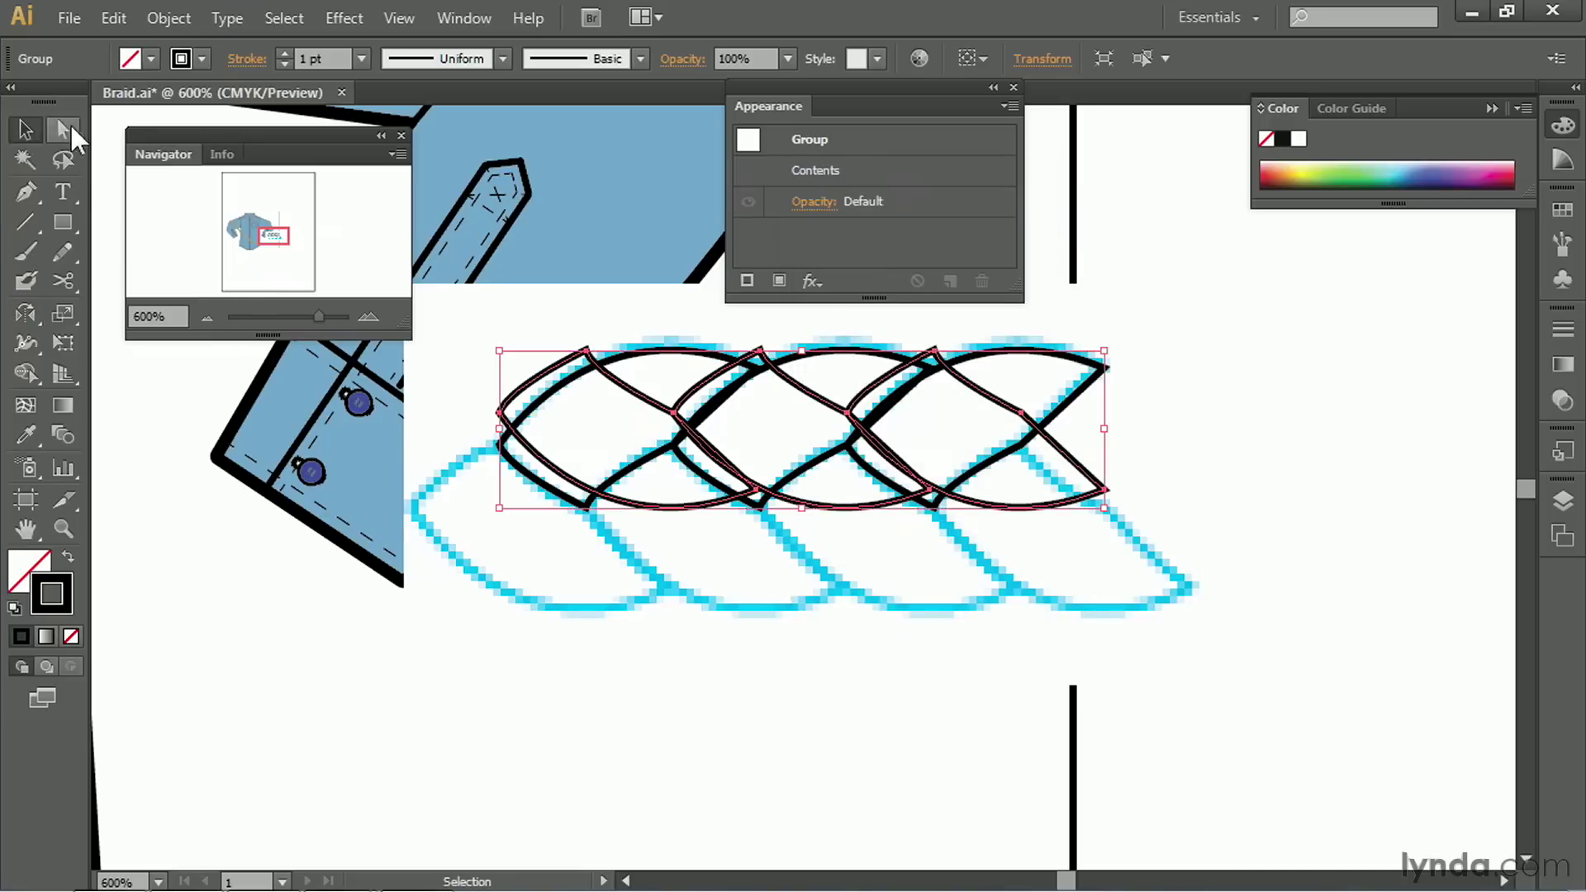
pyautogui.press('Down')
pyautogui.press('Down')
pyautogui.press('Down')
pyautogui.press('Down')
pyautogui.press('Down')
pyautogui.press('Down')
pyautogui.press('Down')
pyautogui.press('Down')
pyautogui.press('Down')
pyautogui.press('Down')
pyautogui.press('Down')
pyautogui.press('Down')
pyautogui.press('Down')
pyautogui.press('Down')
pyautogui.press('Down')
pyautogui.press('Down')
pyautogui.press('Down')
pyautogui.press('Down')
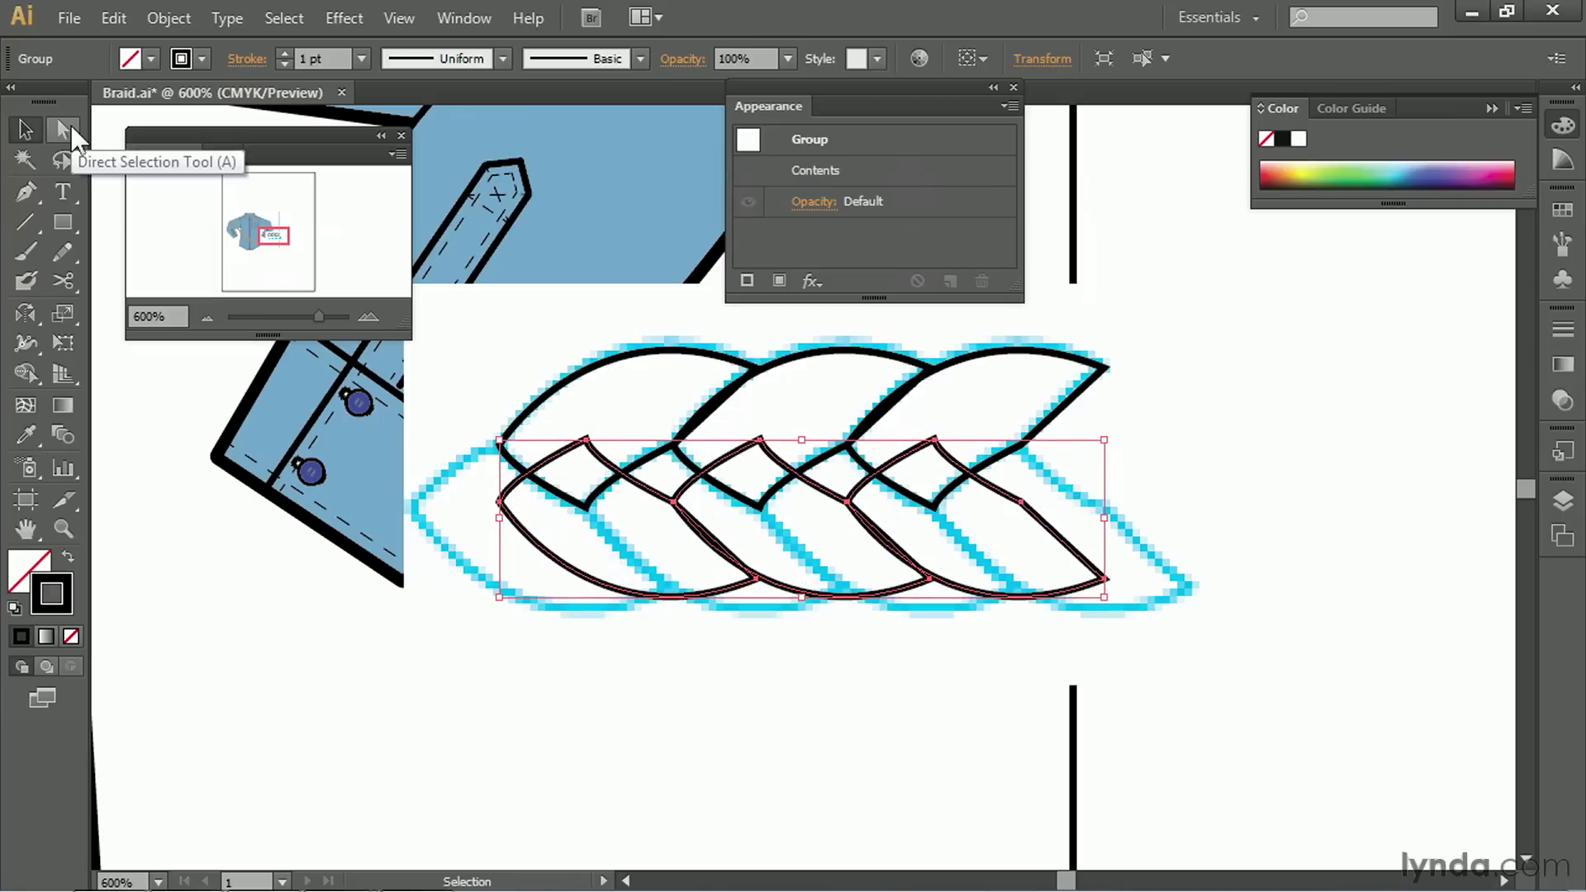
pyautogui.press('Right')
pyautogui.press('Right')
pyautogui.press('Right')
pyautogui.press('Right')
pyautogui.press('Right')
pyautogui.press('Right')
pyautogui.press('Right')
pyautogui.press('Right')
pyautogui.press('Right')
pyautogui.press('Right')
pyautogui.press('Right')
pyautogui.press('Right')
pyautogui.press('Right')
pyautogui.press('Right')
pyautogui.press('Right')
pyautogui.press('Right')
pyautogui.press('Right')
pyautogui.press('Right')
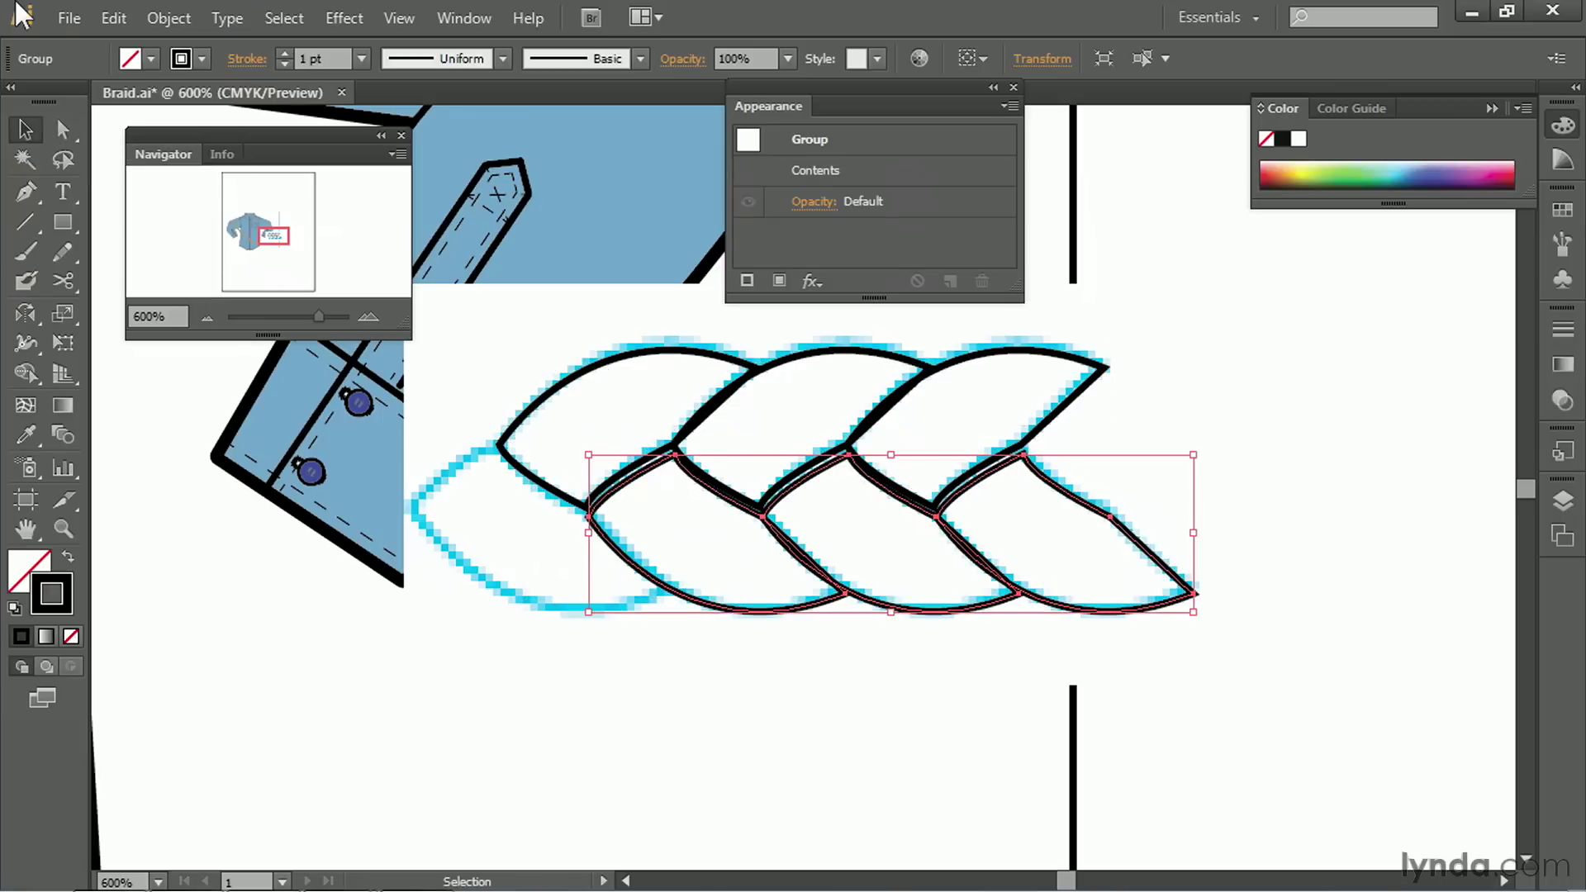
pyautogui.press('Down')
pyautogui.press('Down')
pyautogui.press('Down')
pyautogui.moveTo(817, 475); pyautogui.dragTo(815, 467)
pyautogui.click(1395, 600)
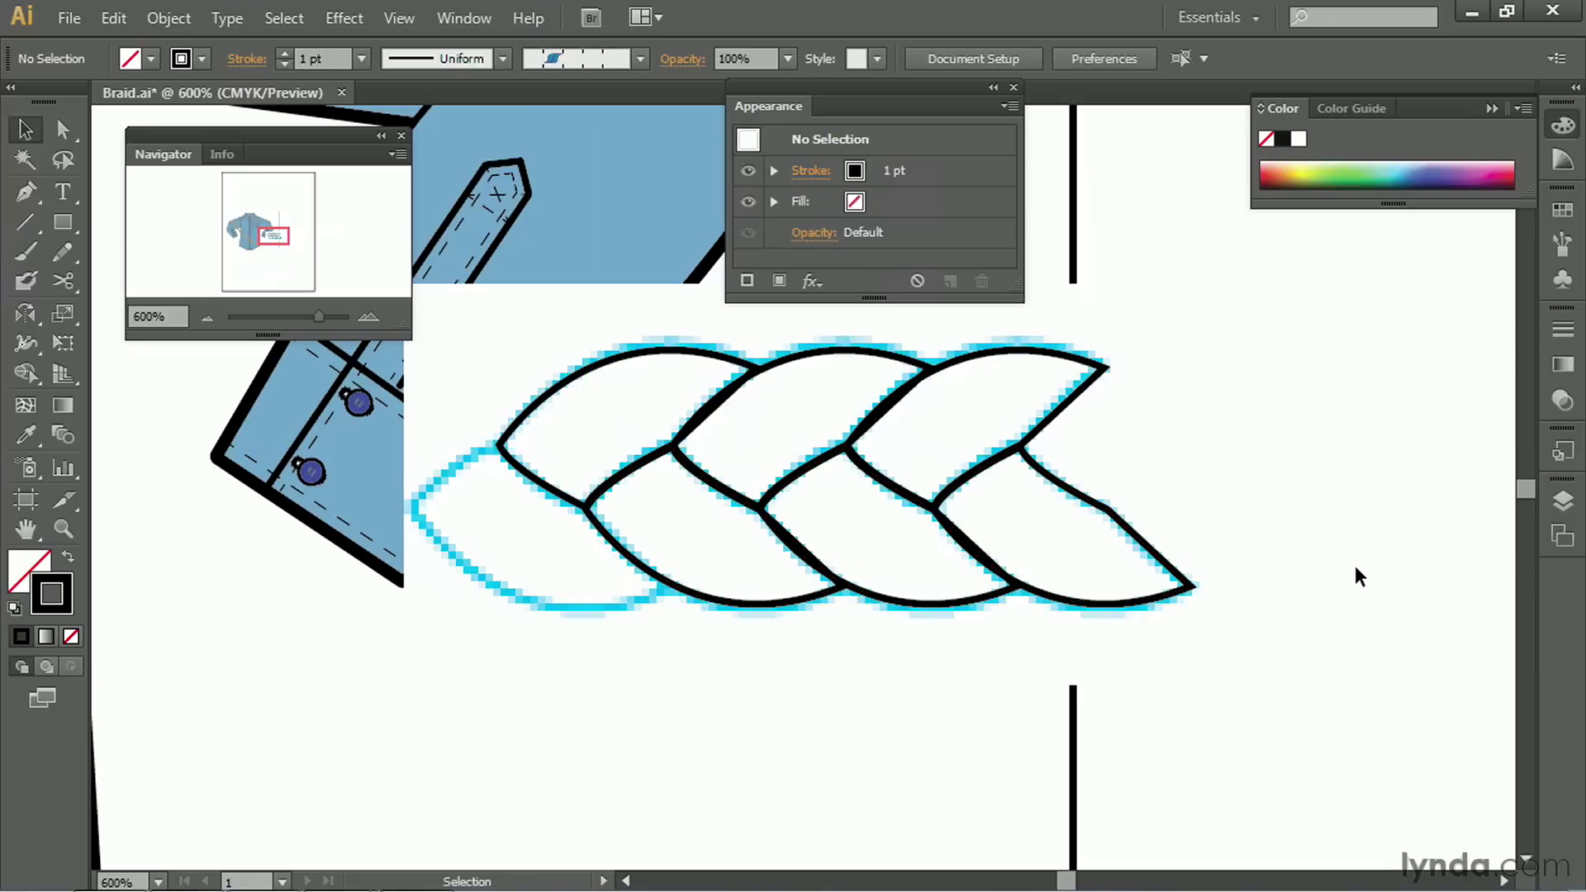
# Fill all braid strands with white and group the braid shapes
pyautogui.moveTo(572, 338); pyautogui.dragTo(1202, 676)
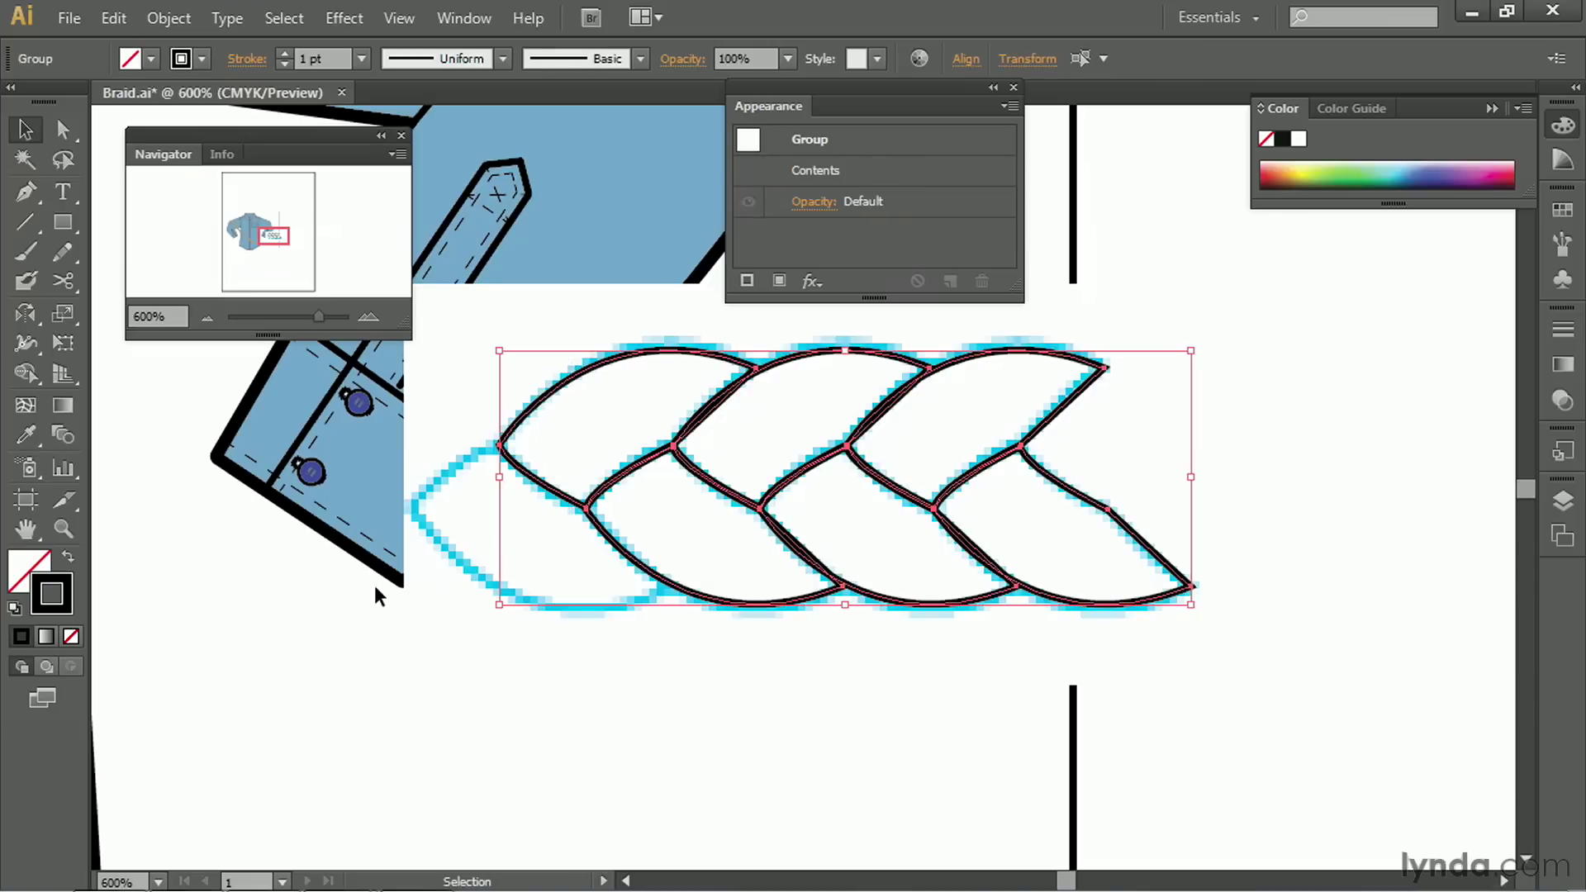
pyautogui.click(145, 58)
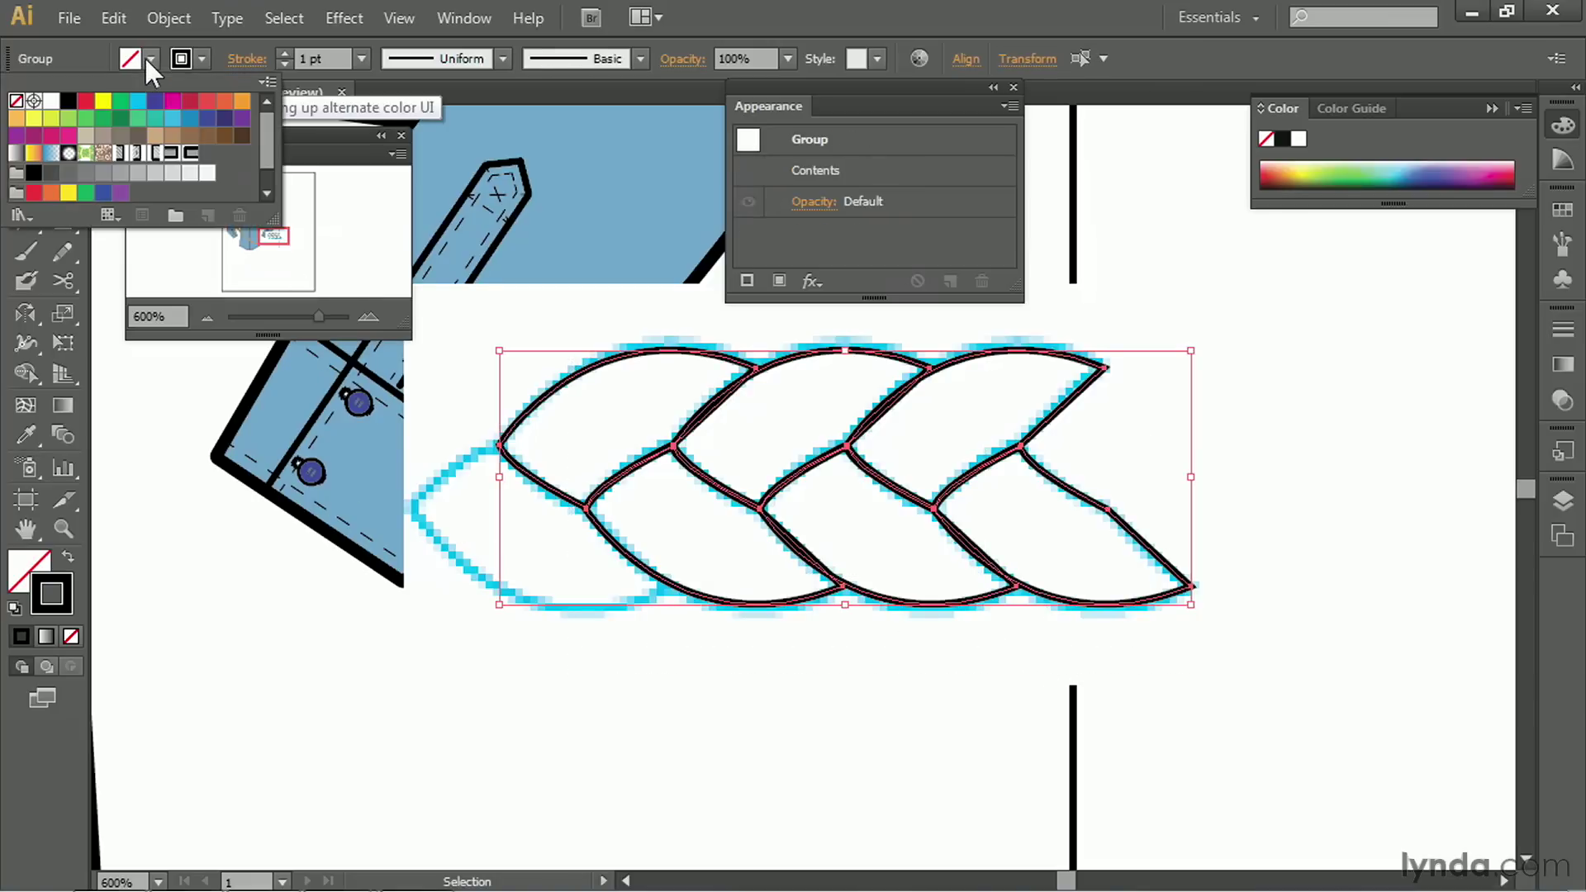
pyautogui.click(51, 101)
pyautogui.press('Escape')
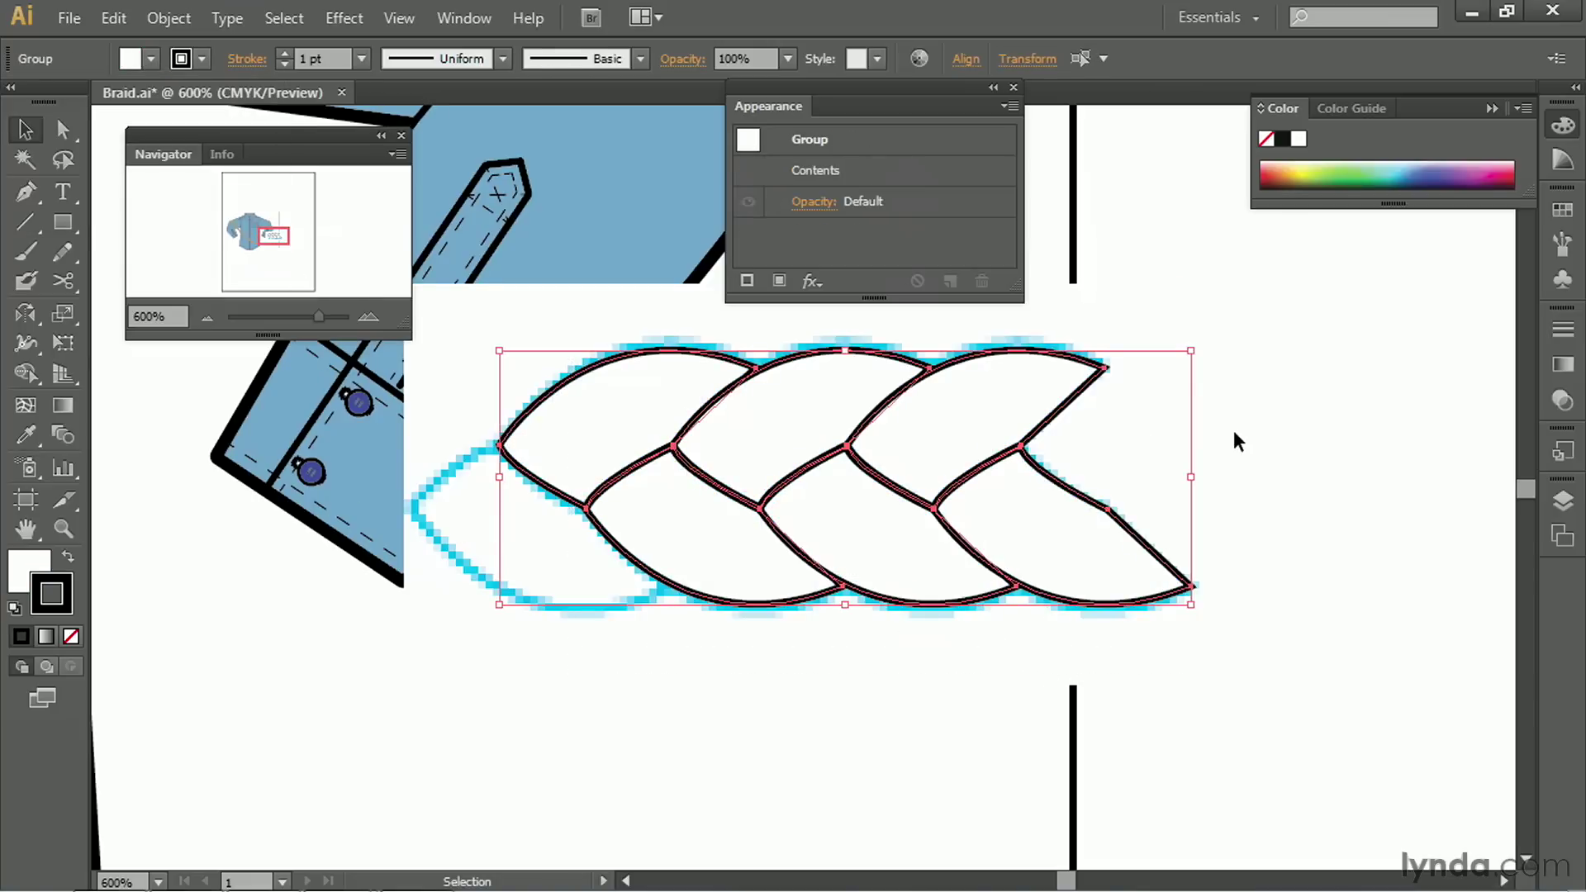
pyautogui.rightClick(1233, 430)
pyautogui.click(1320, 552)
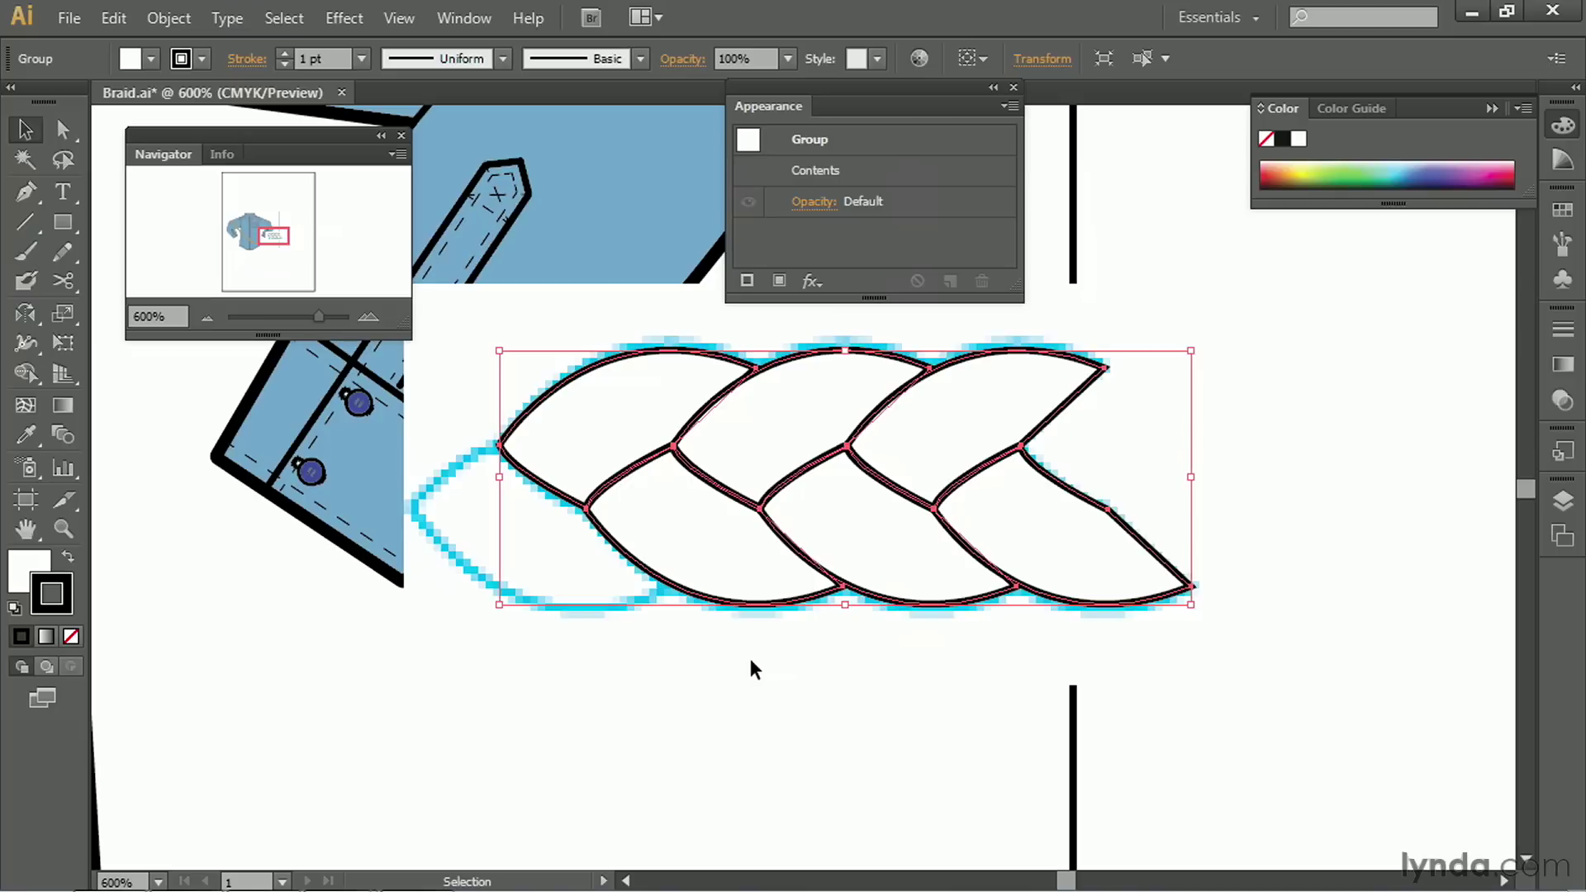
# Scale the braid tile uniformly to 10%
pyautogui.doubleClick(65, 312)
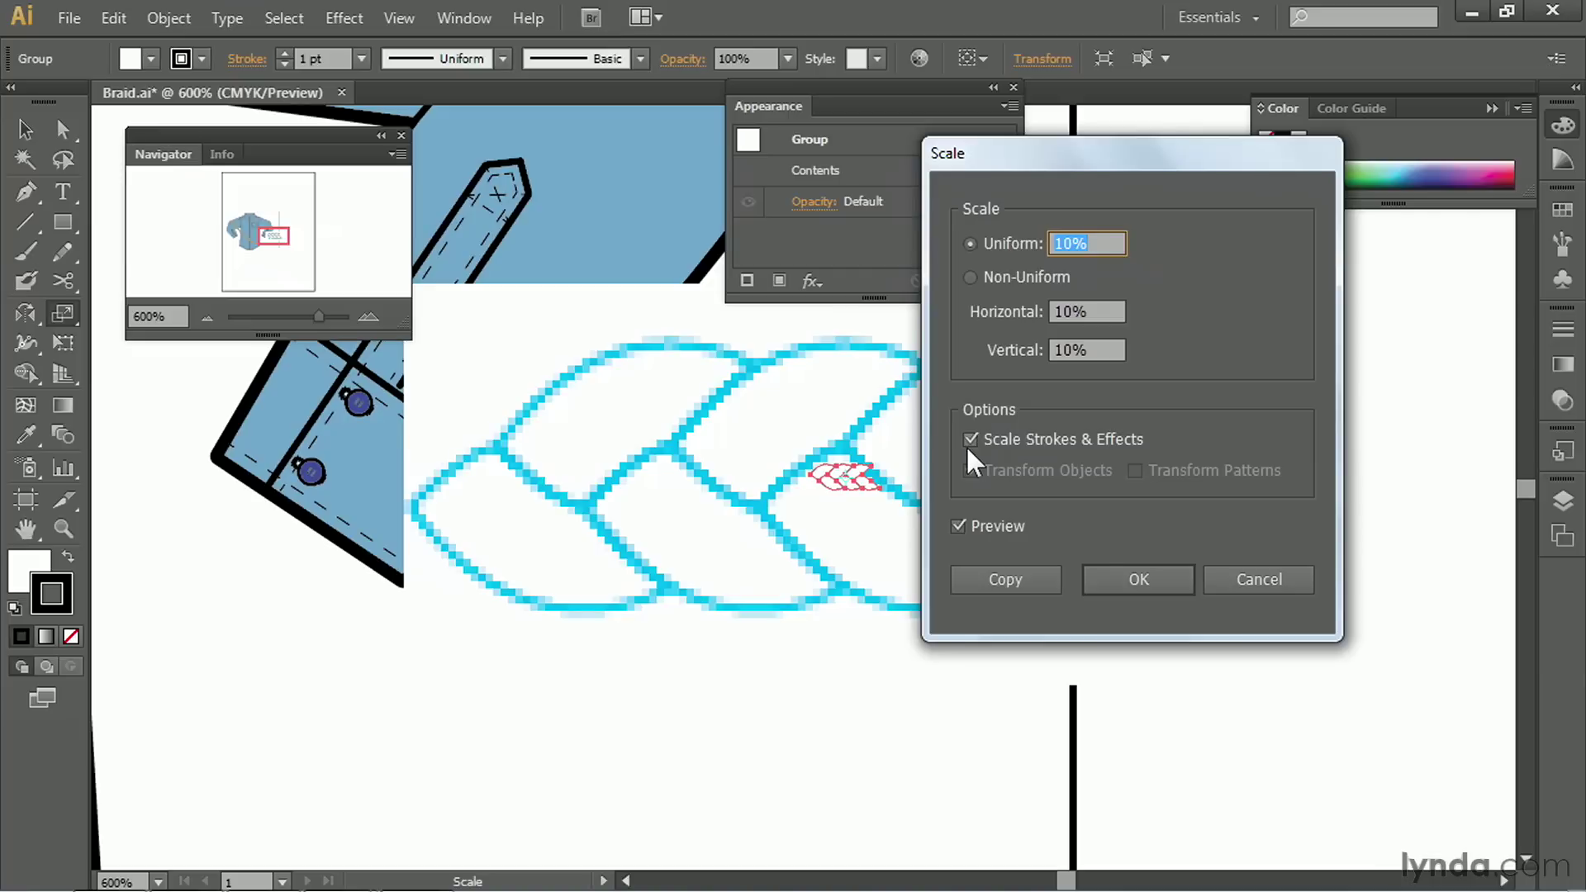
pyautogui.click(1112, 574)
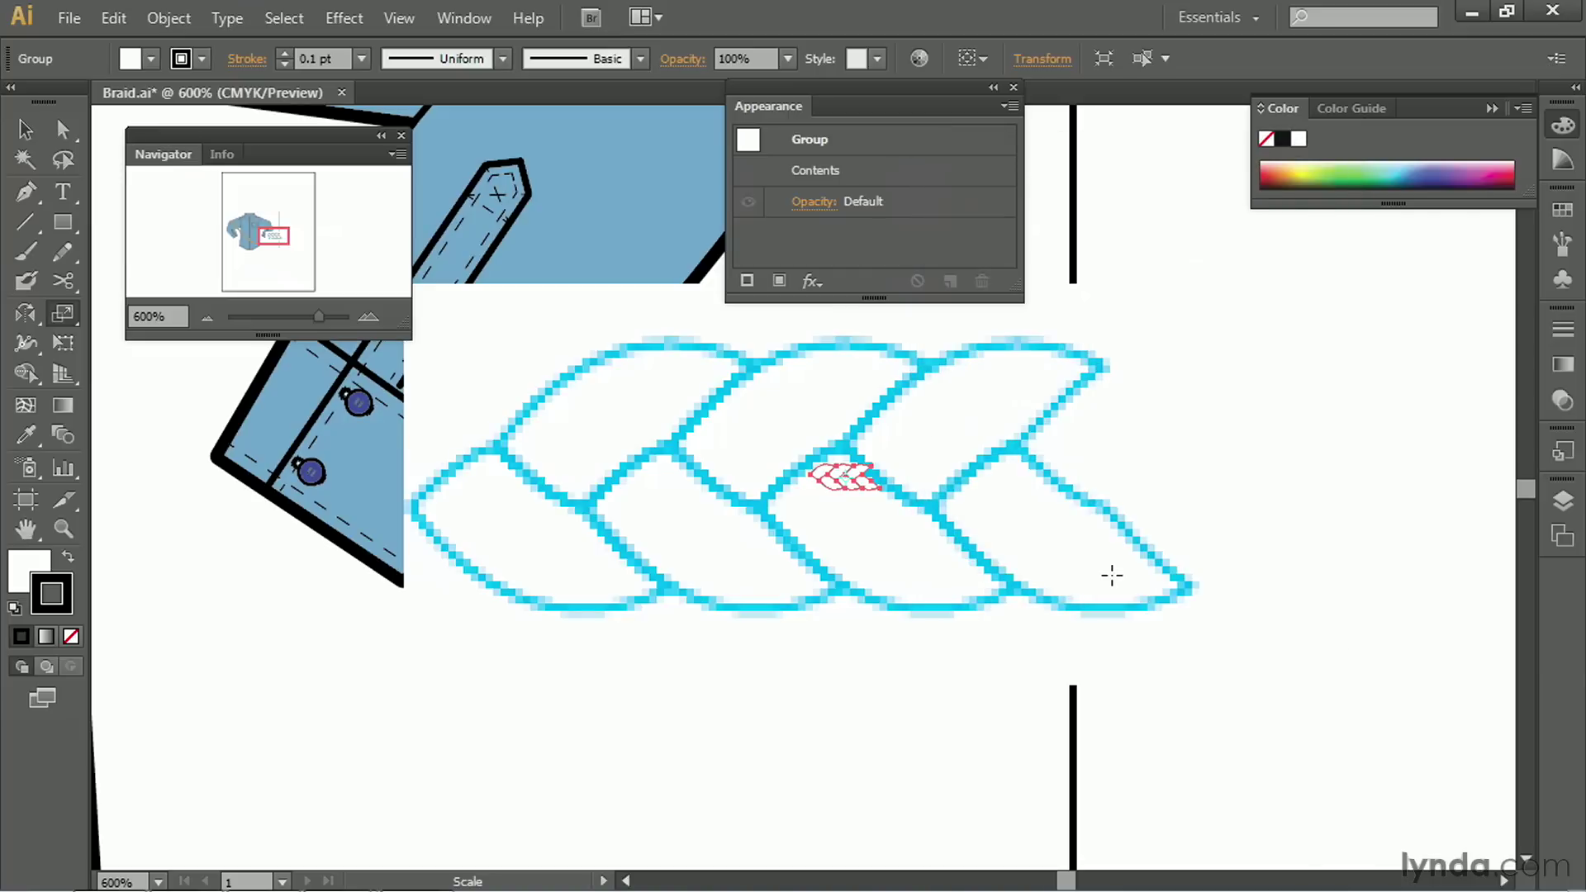
pyautogui.click(1563, 500)
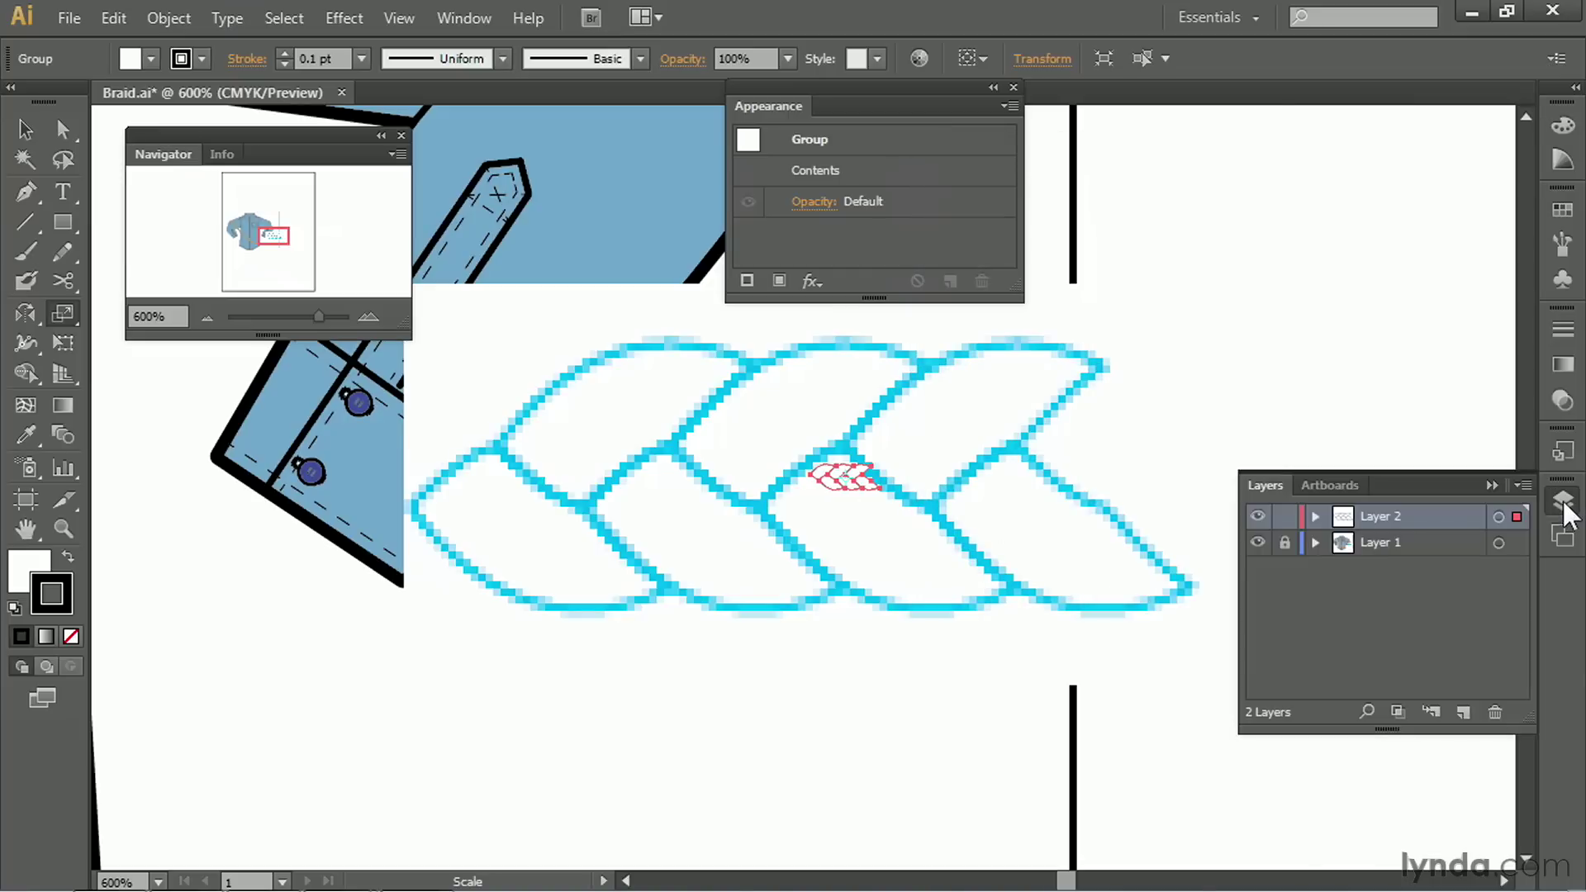
# Delete the placed Braid Template image and zoom in on the shrunken braid
pyautogui.click(24, 128)
pyautogui.click(864, 384)
pyautogui.press('Delete')
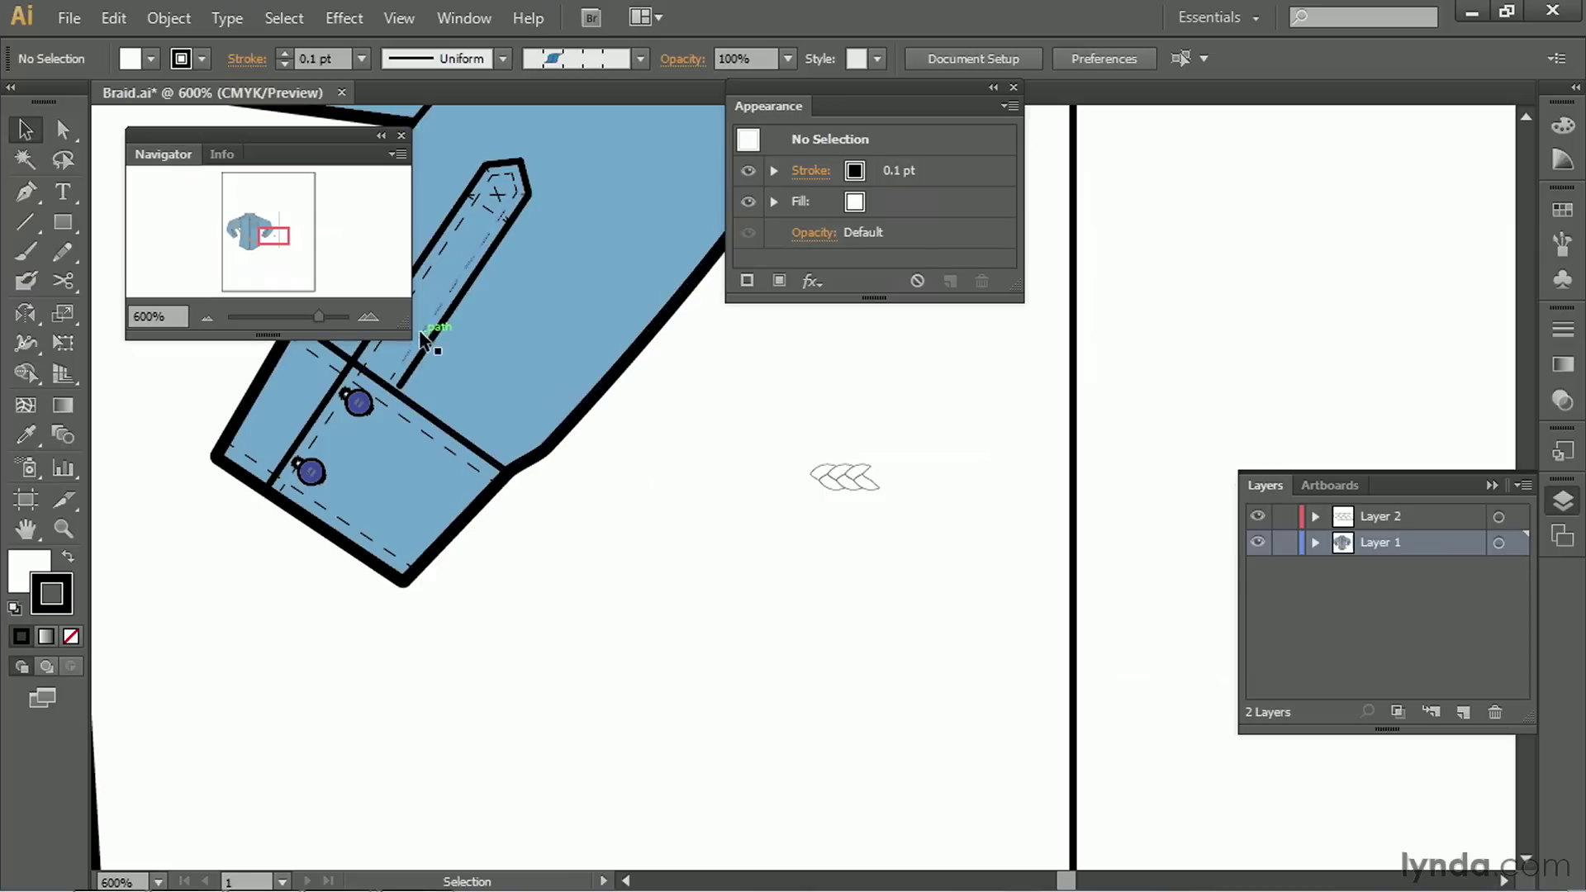
pyautogui.click(367, 317)
pyautogui.click(367, 316)
pyautogui.click(368, 317)
pyautogui.click(367, 316)
pyautogui.click(367, 316)
pyautogui.click(367, 317)
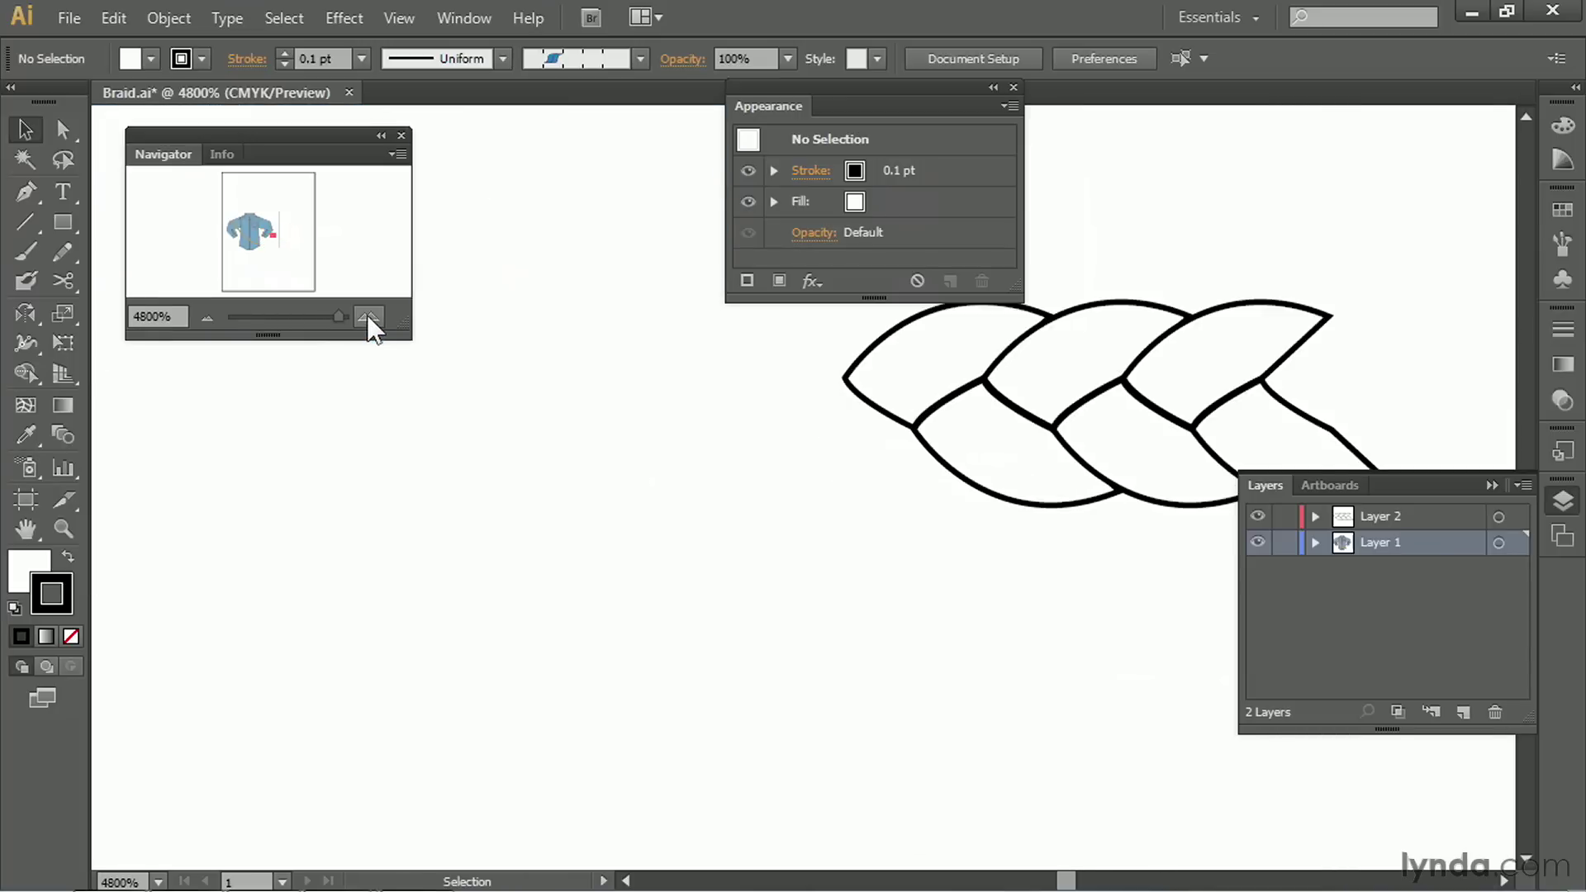
pyautogui.moveTo(1001, 396); pyautogui.dragTo(584, 694)
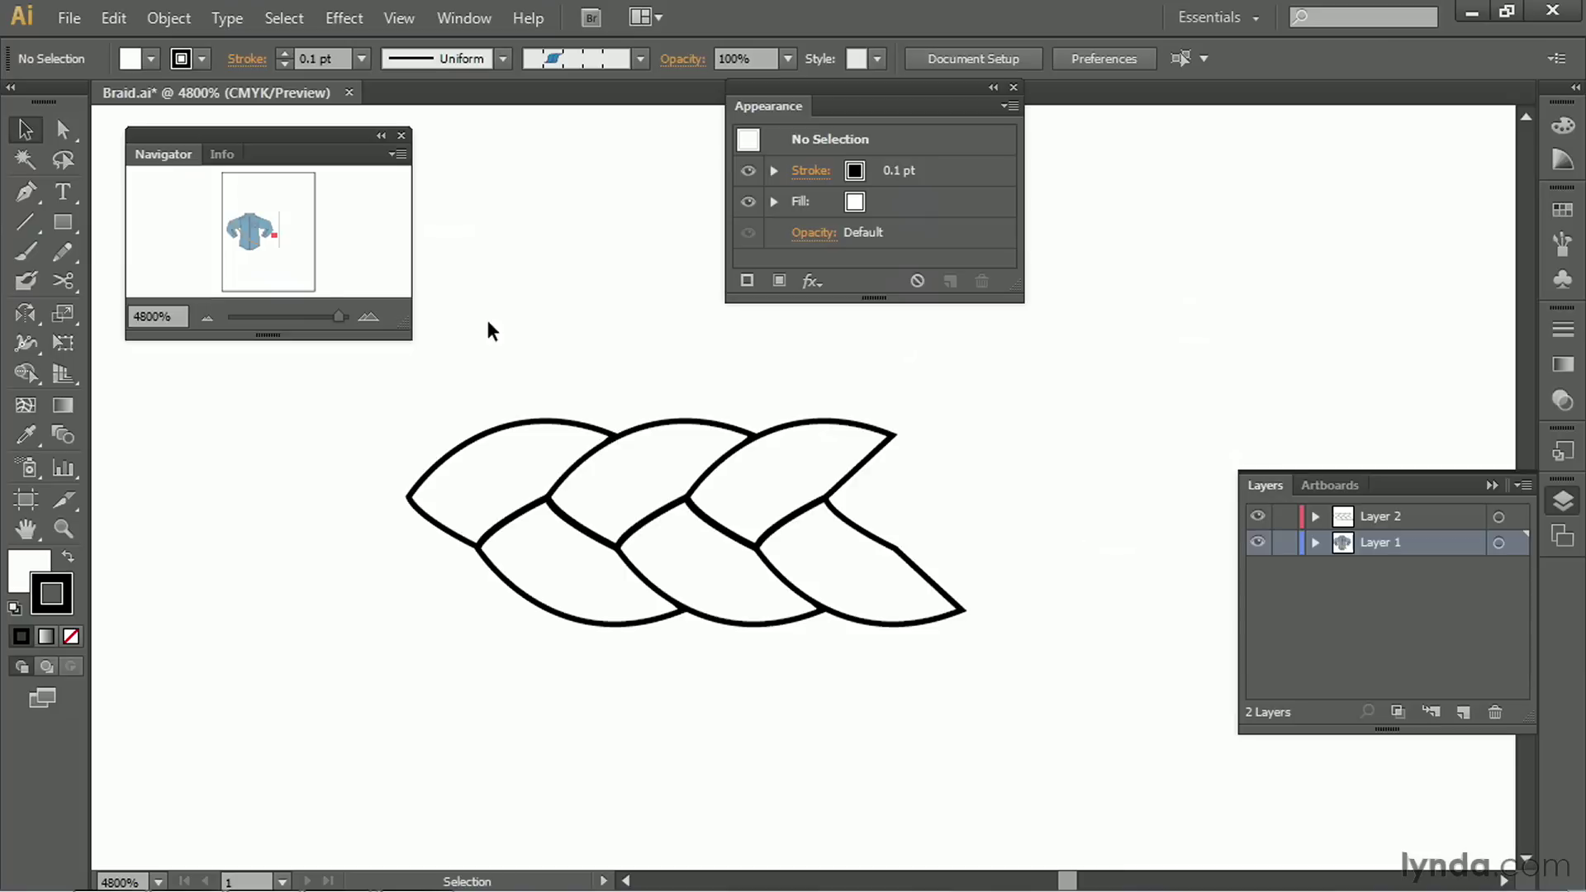
# Draw a rectangle over the braid's middle repeat and send it to the back
pyautogui.click(58, 222)
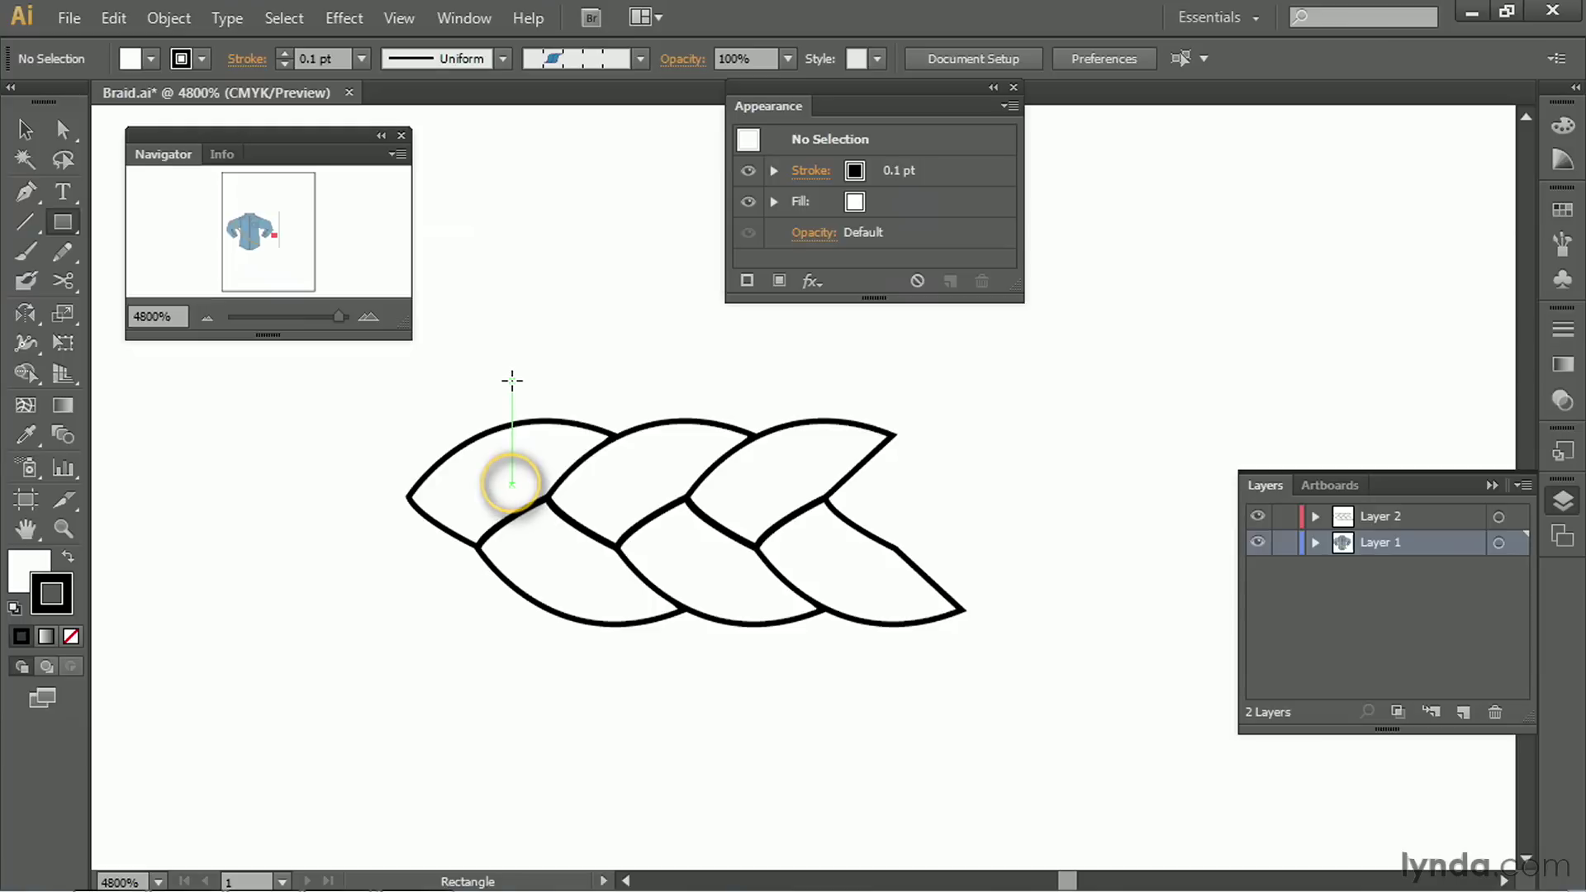
pyautogui.moveTo(512, 381); pyautogui.dragTo(792, 662)
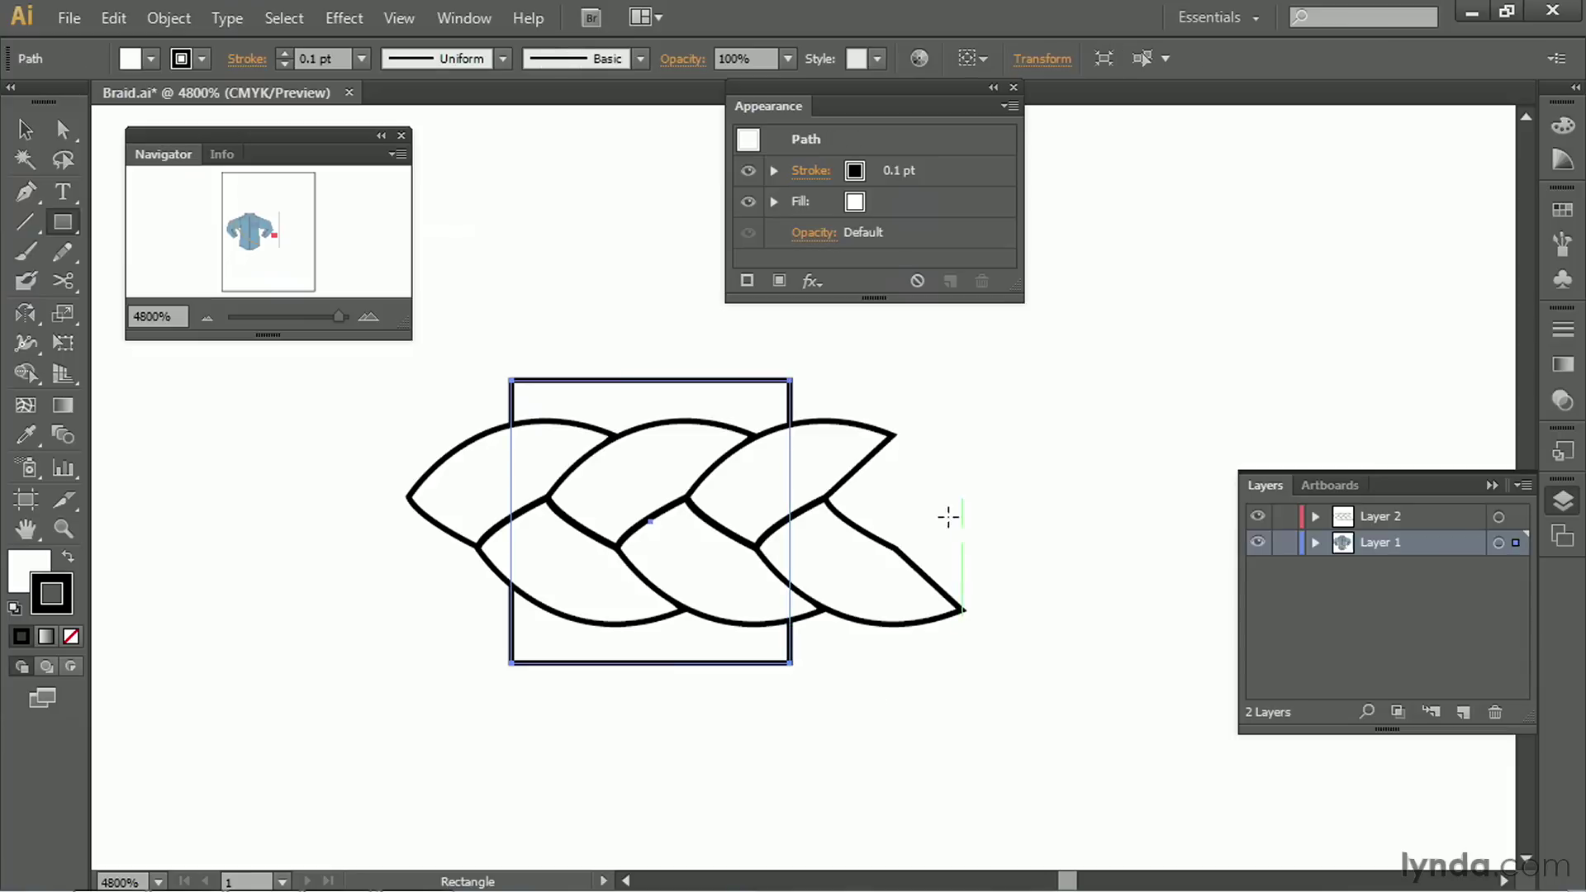
pyautogui.rightClick(860, 382)
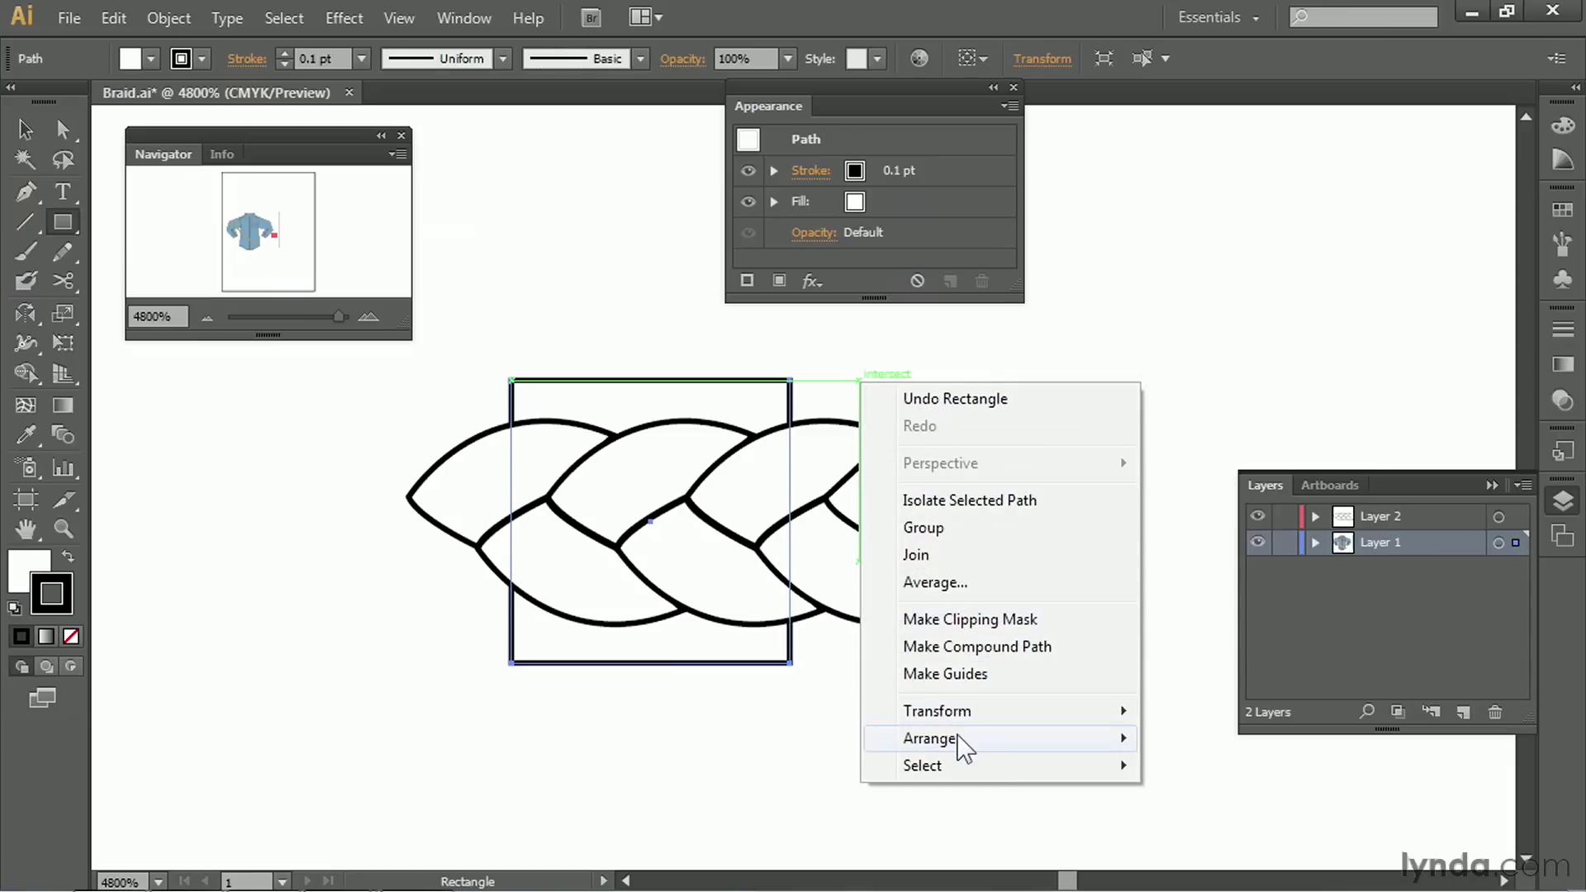
pyautogui.moveTo(956, 744)
pyautogui.click(1243, 821)
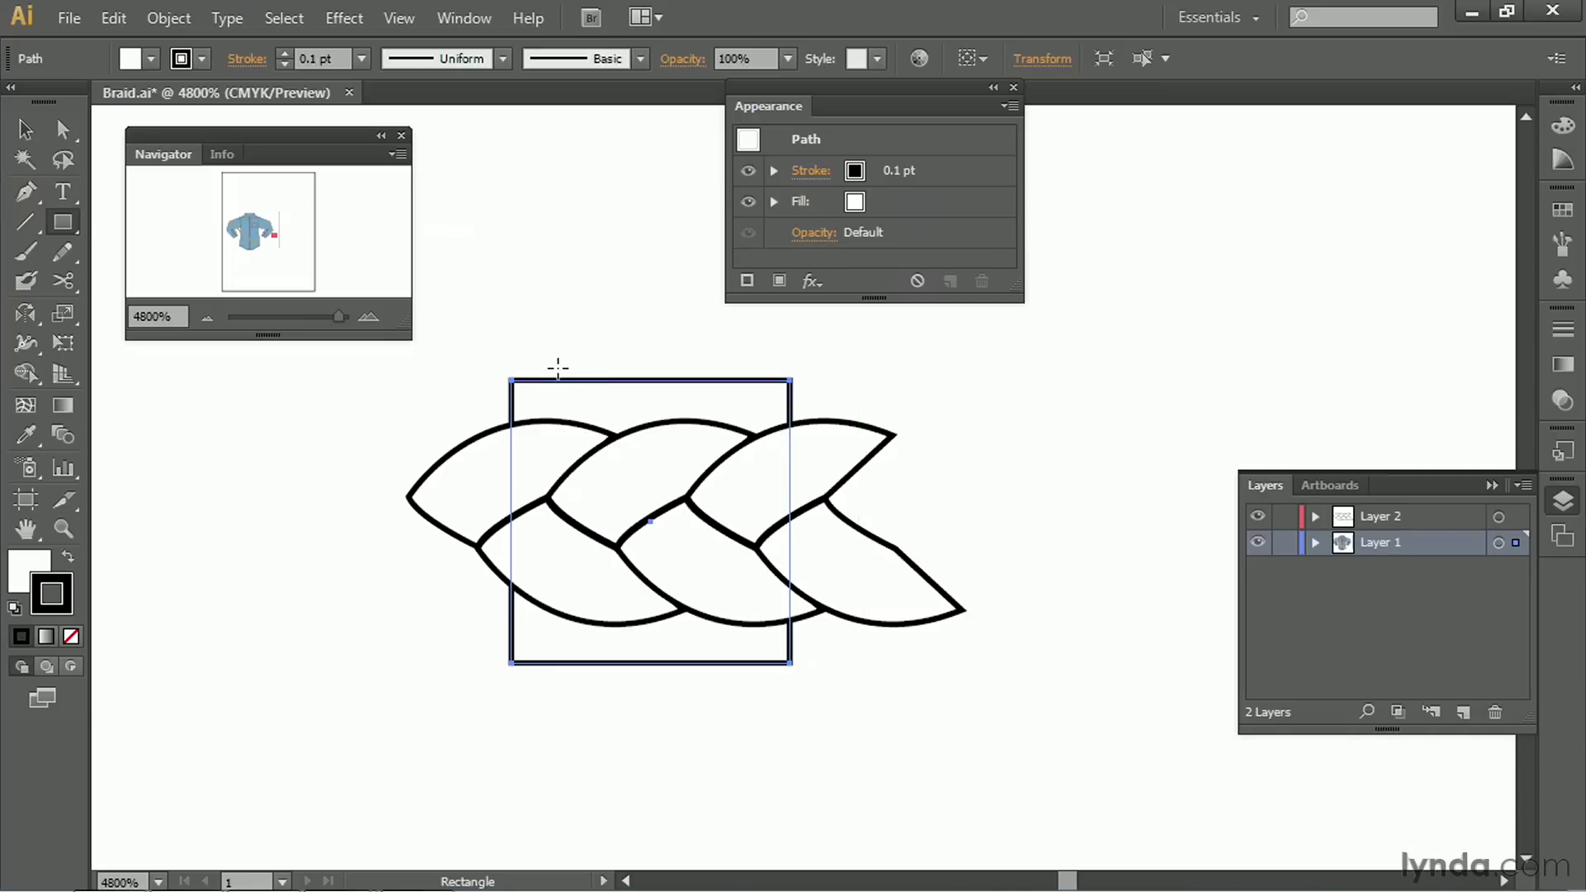
# Set the rectangle's stroke and fill to None
pyautogui.click(828, 170)
pyautogui.click(872, 170)
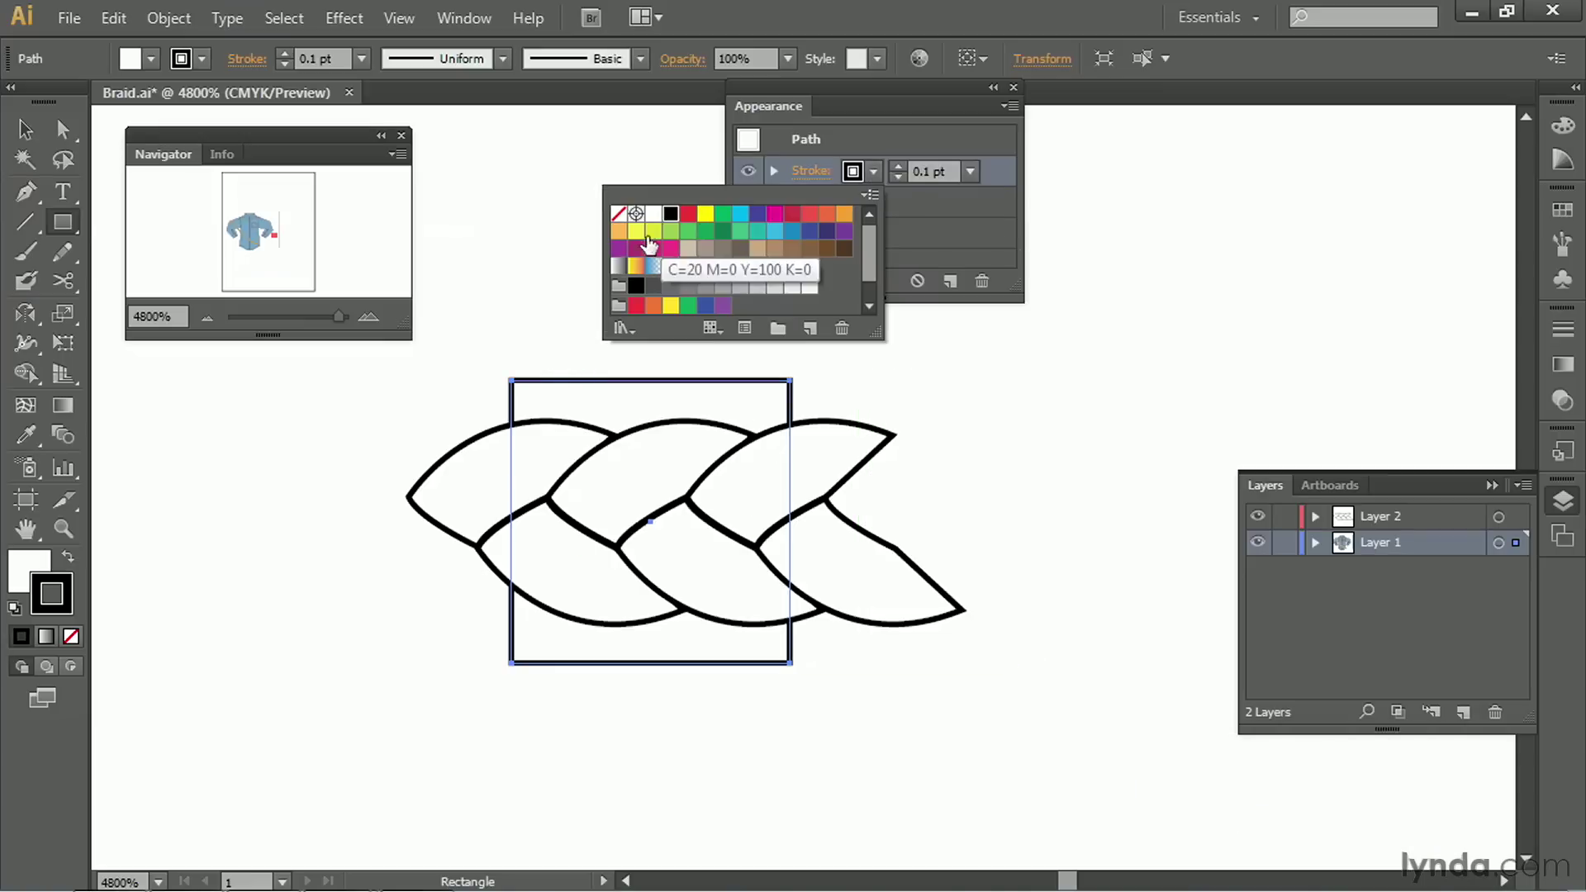
pyautogui.click(618, 216)
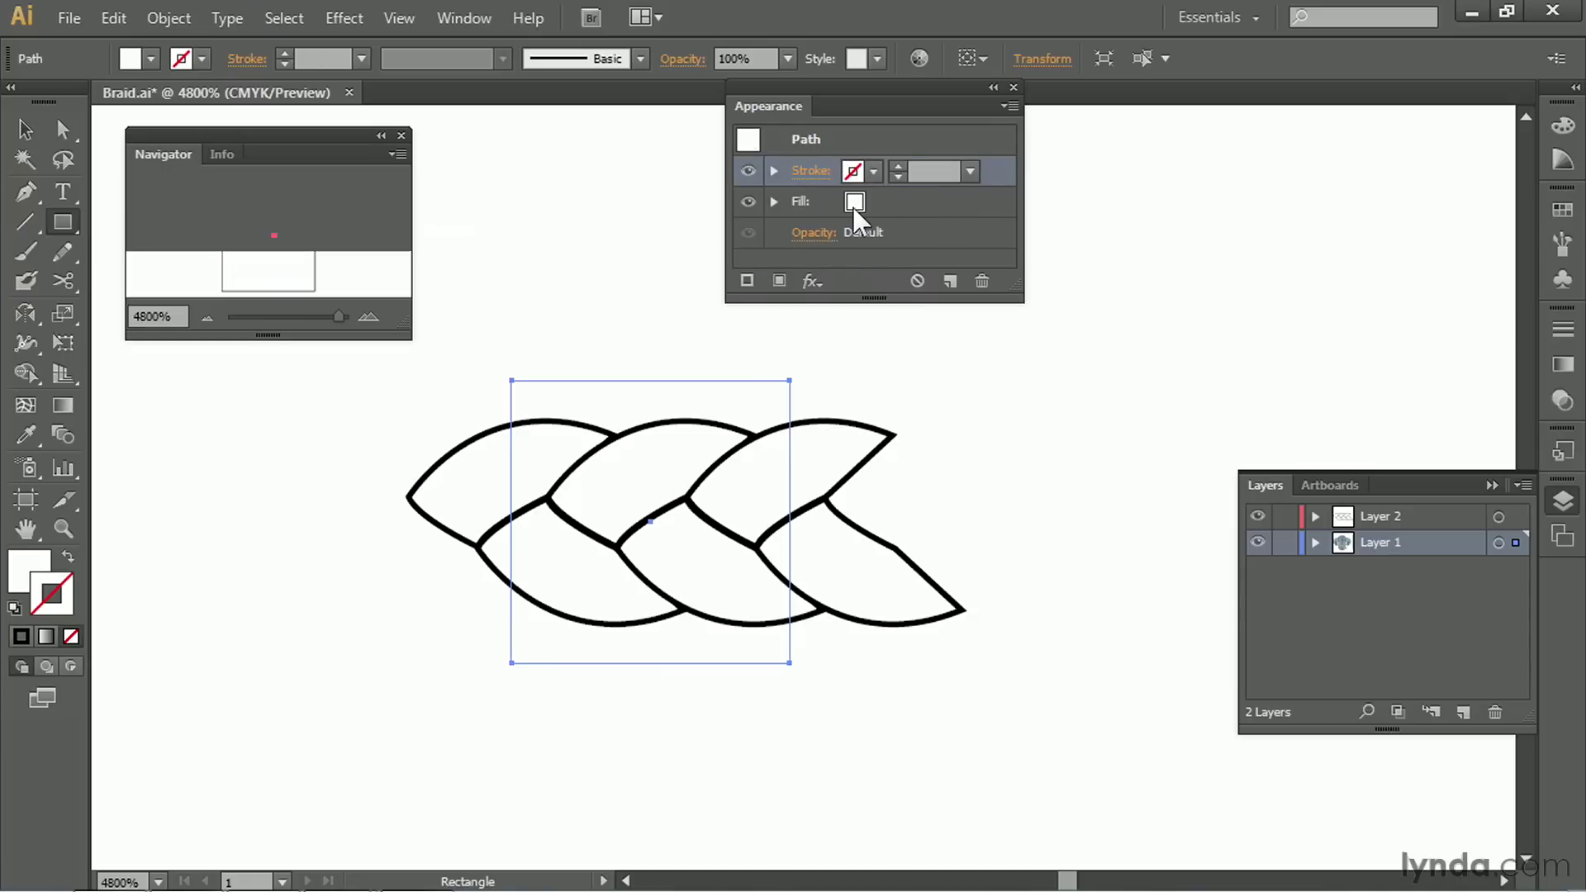
pyautogui.click(852, 206)
pyautogui.click(853, 208)
pyautogui.click(618, 244)
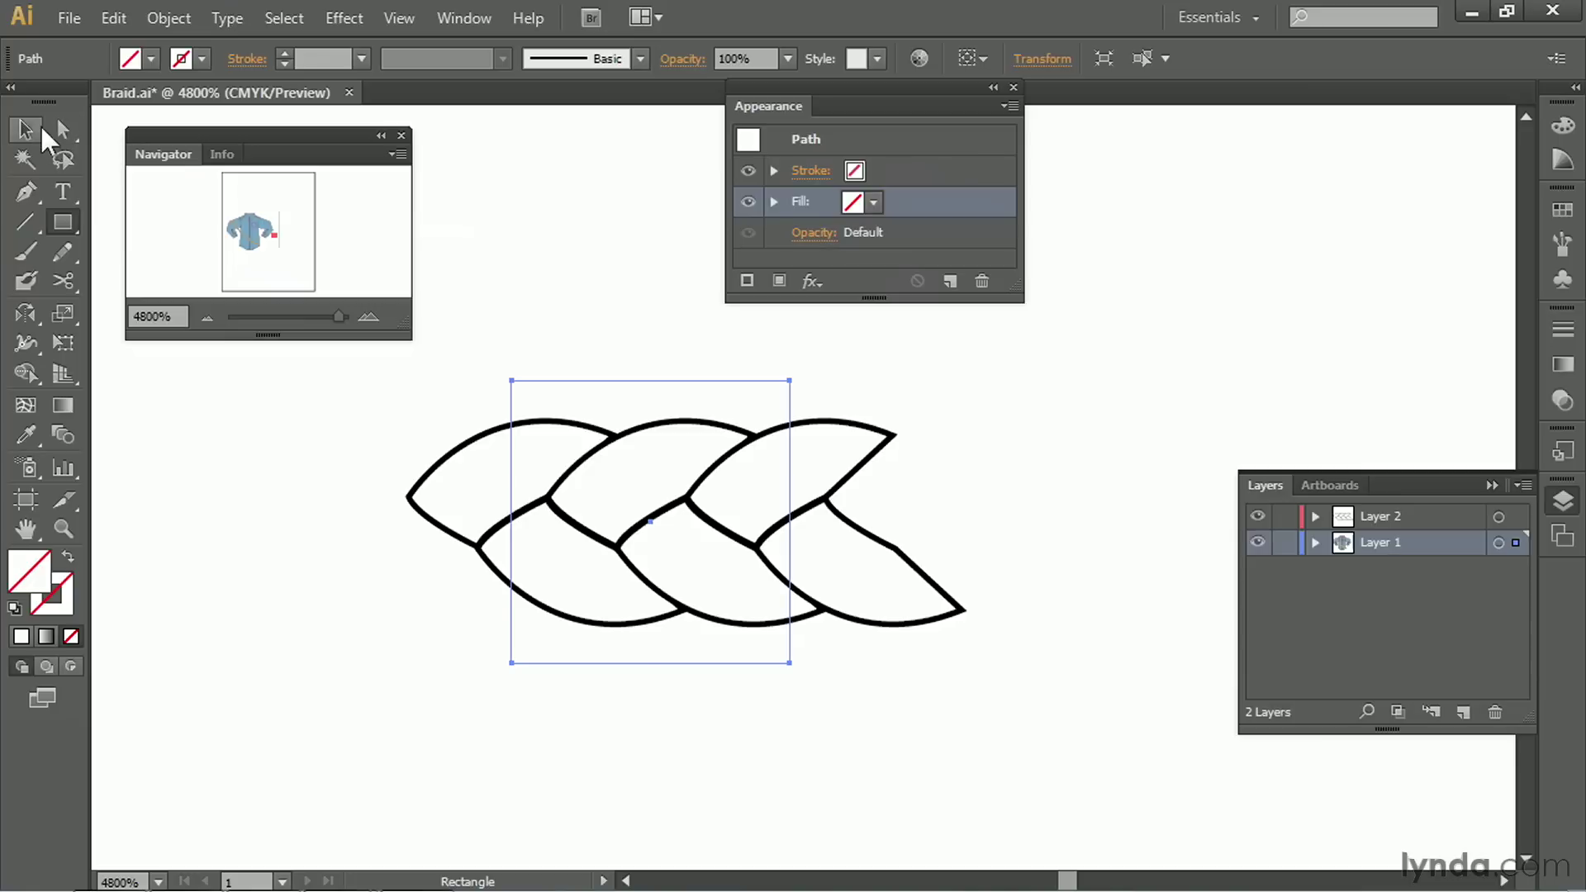
pyautogui.click(31, 126)
pyautogui.click(525, 310)
# Create Pattern Brush 2 from the selected braid and its boundary rectangle
pyautogui.moveTo(489, 303); pyautogui.dragTo(955, 721)
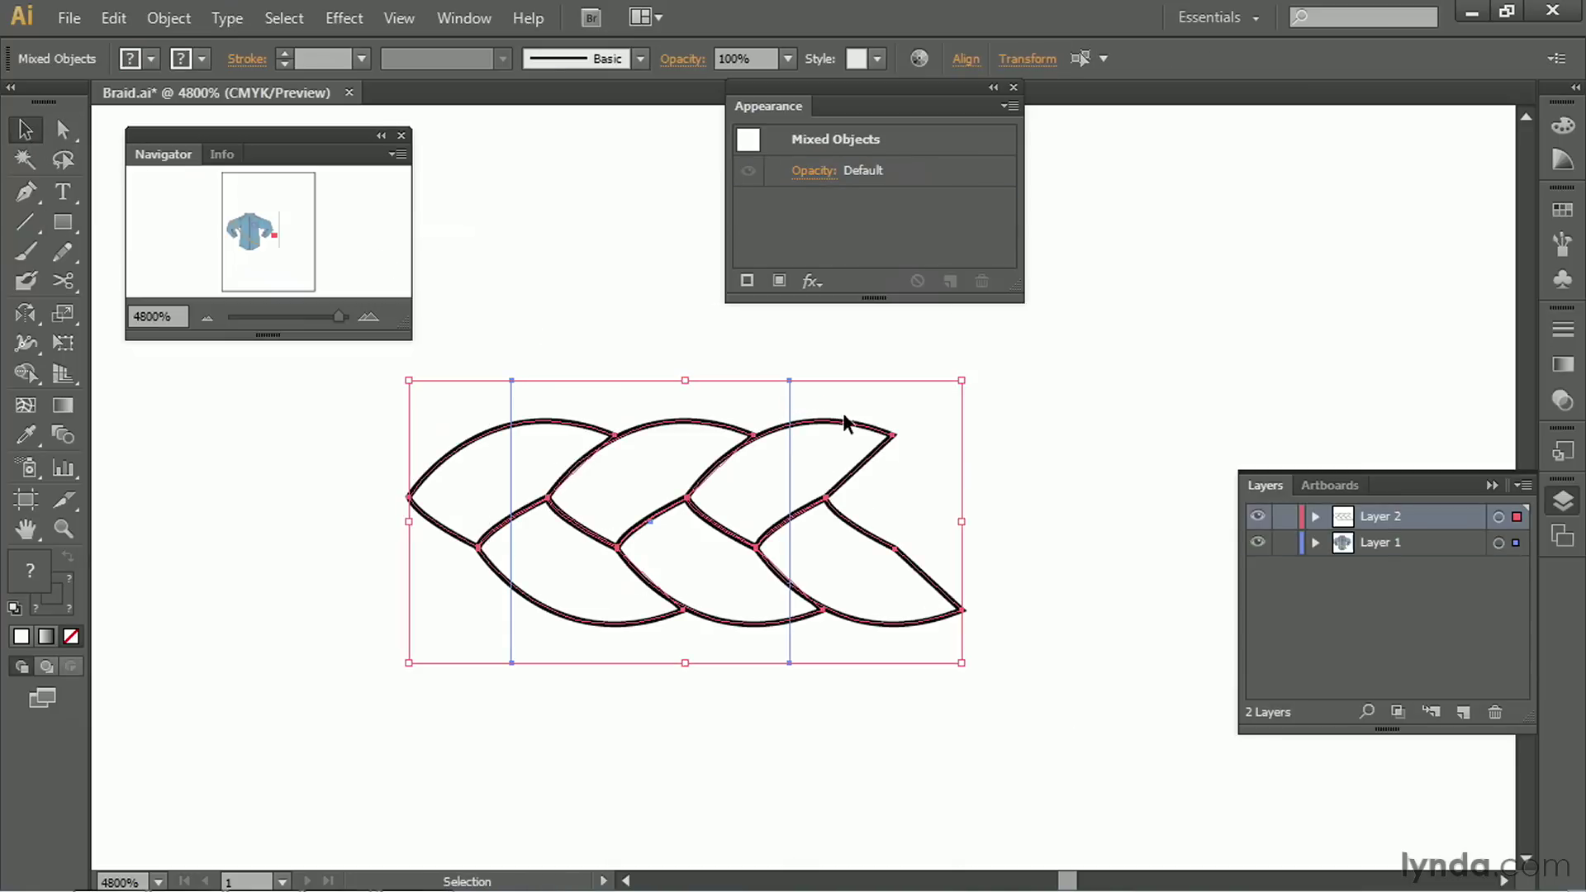
pyautogui.click(1561, 243)
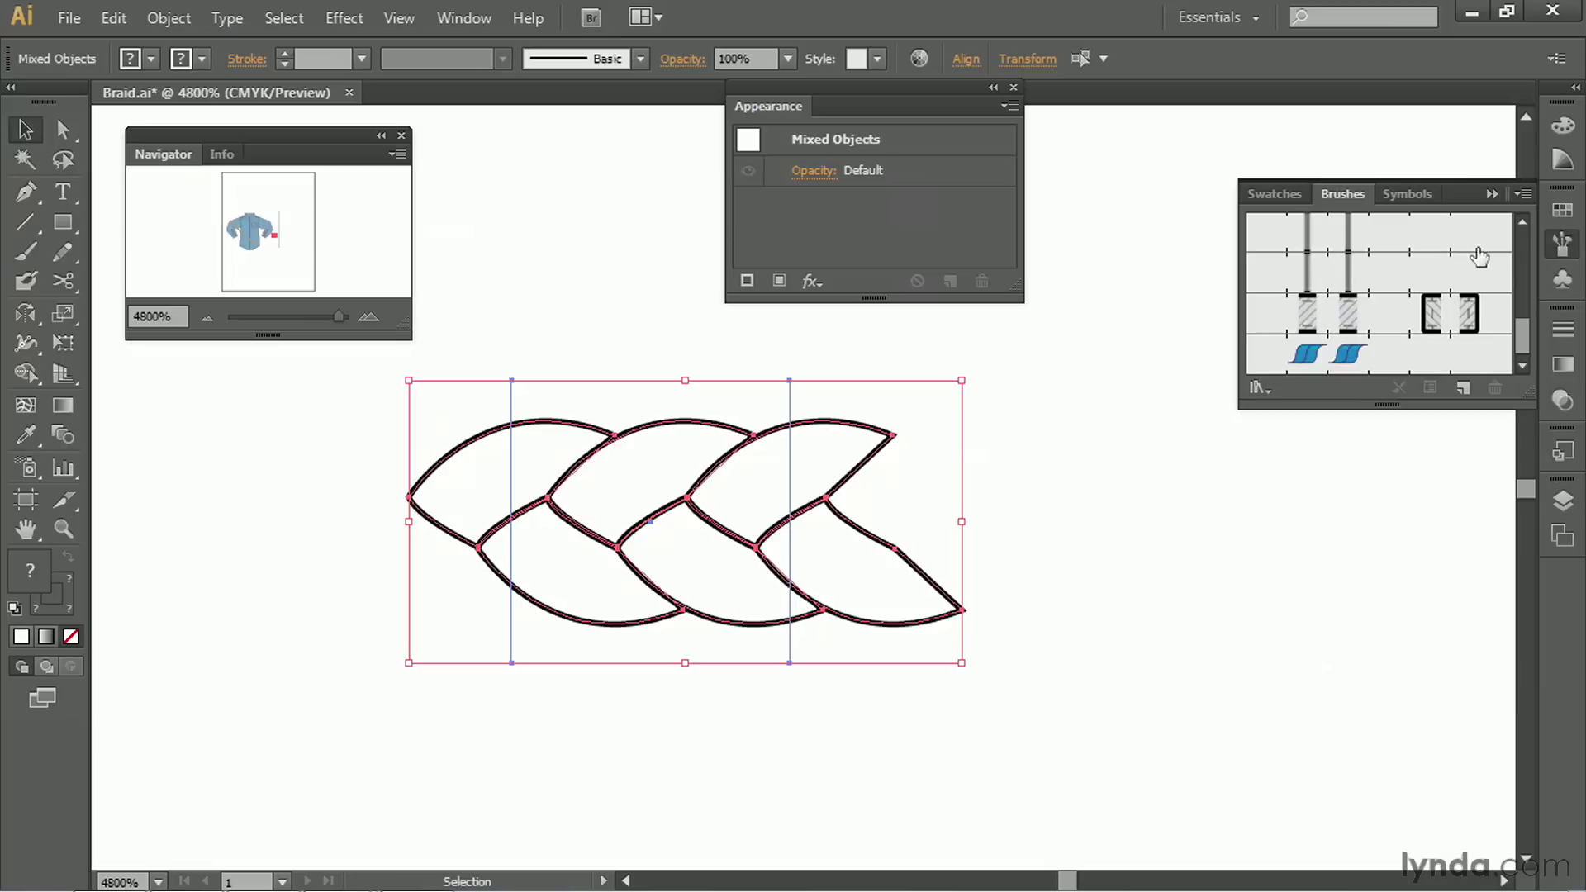
pyautogui.click(1460, 388)
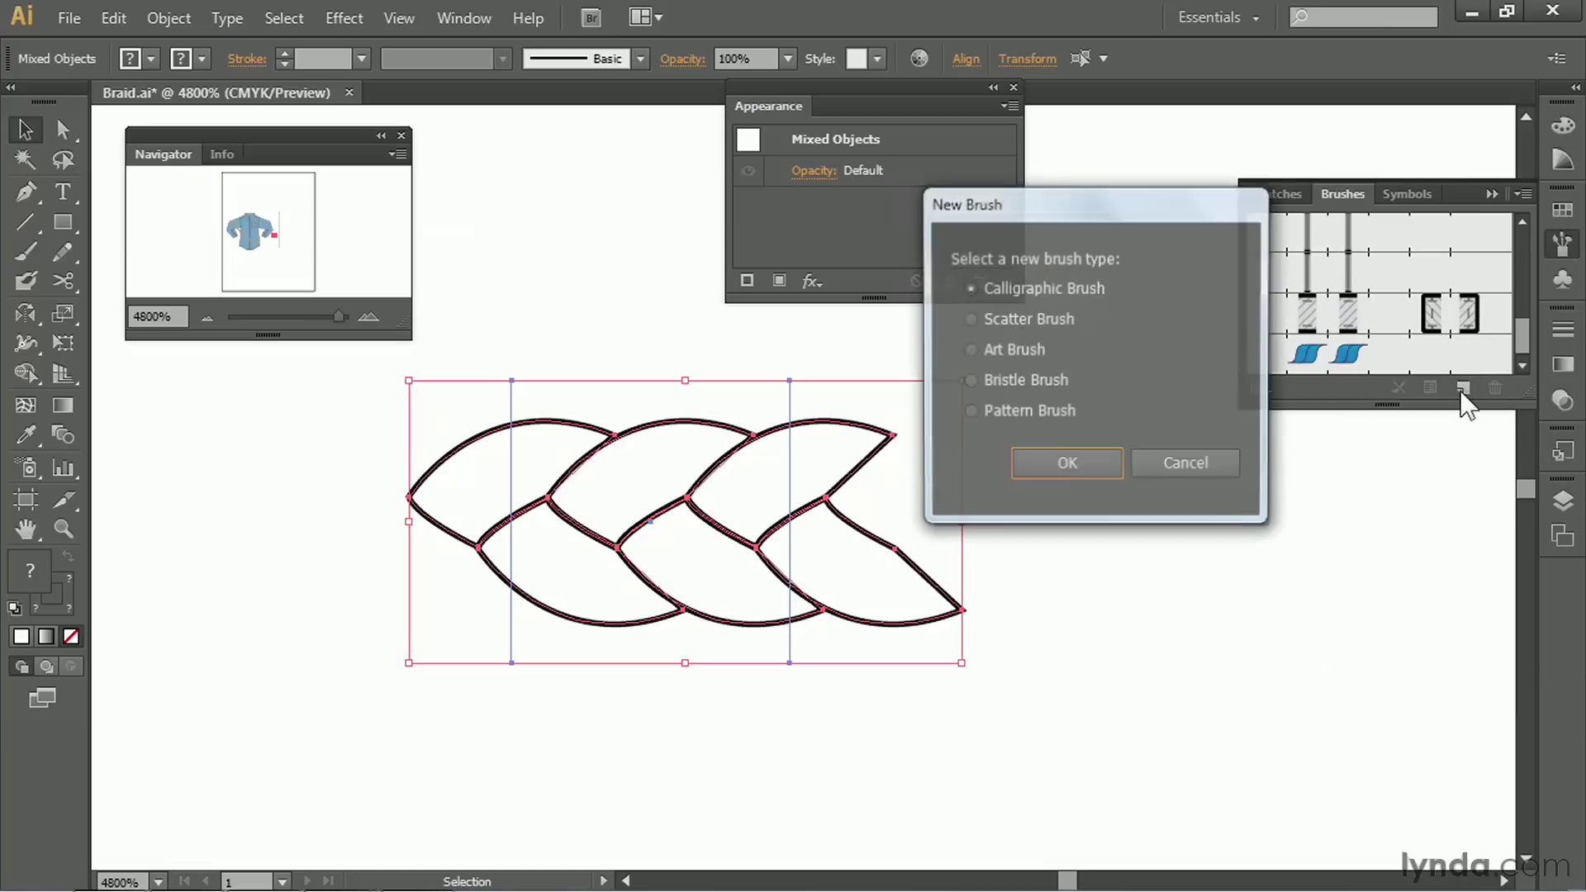
pyautogui.click(1042, 410)
pyautogui.click(1064, 464)
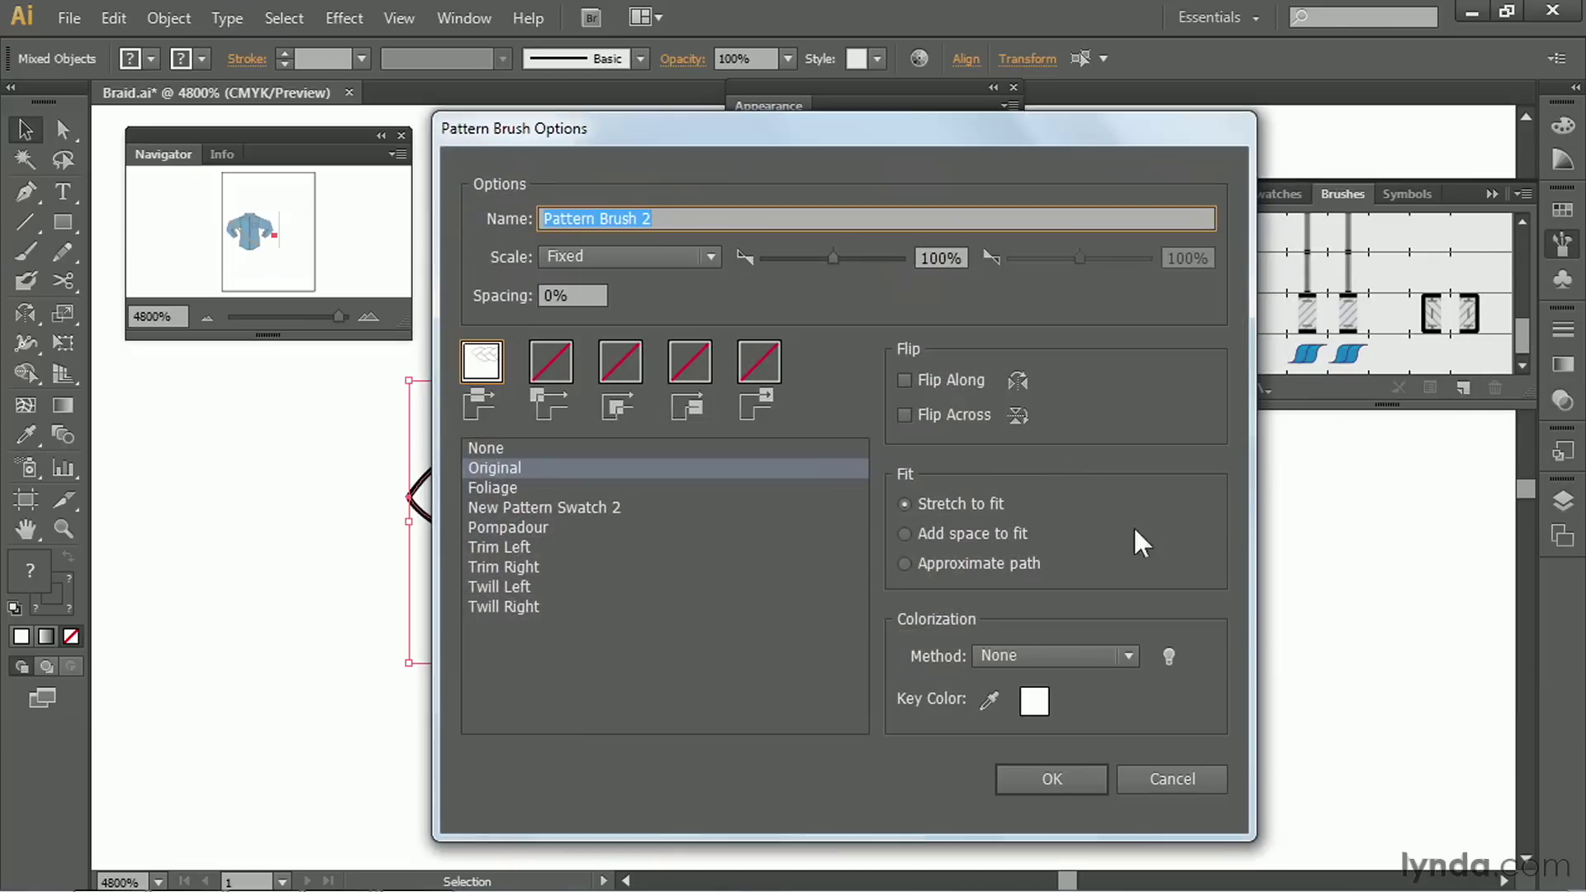
pyautogui.click(1065, 772)
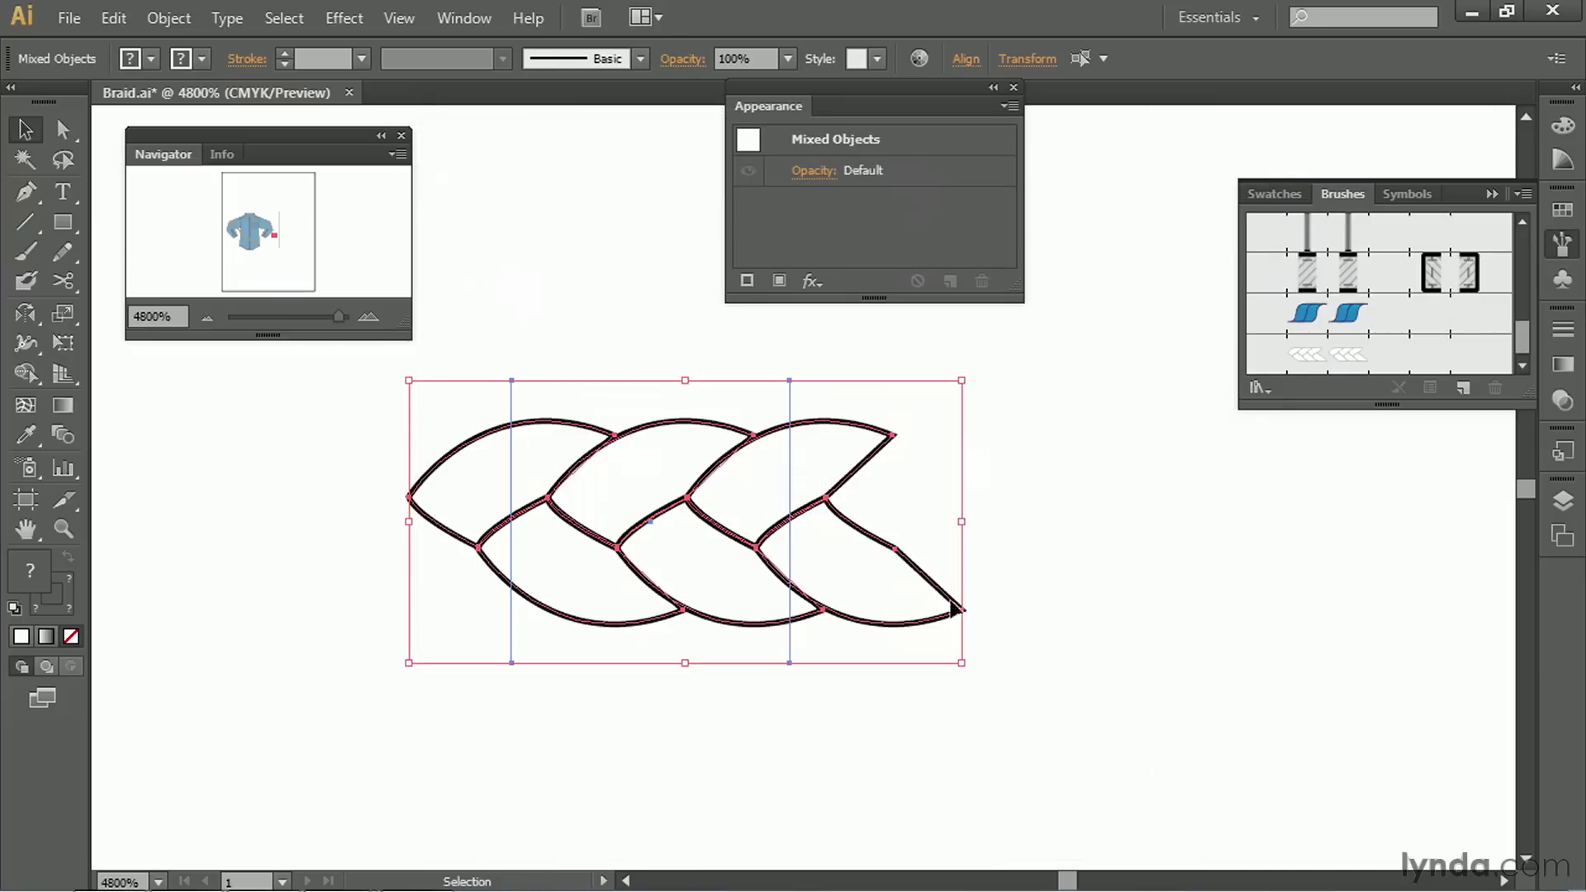
# Zoom out to 600% and draw a curvy Pen path from left of the sleeve across the page
pyautogui.click(207, 317)
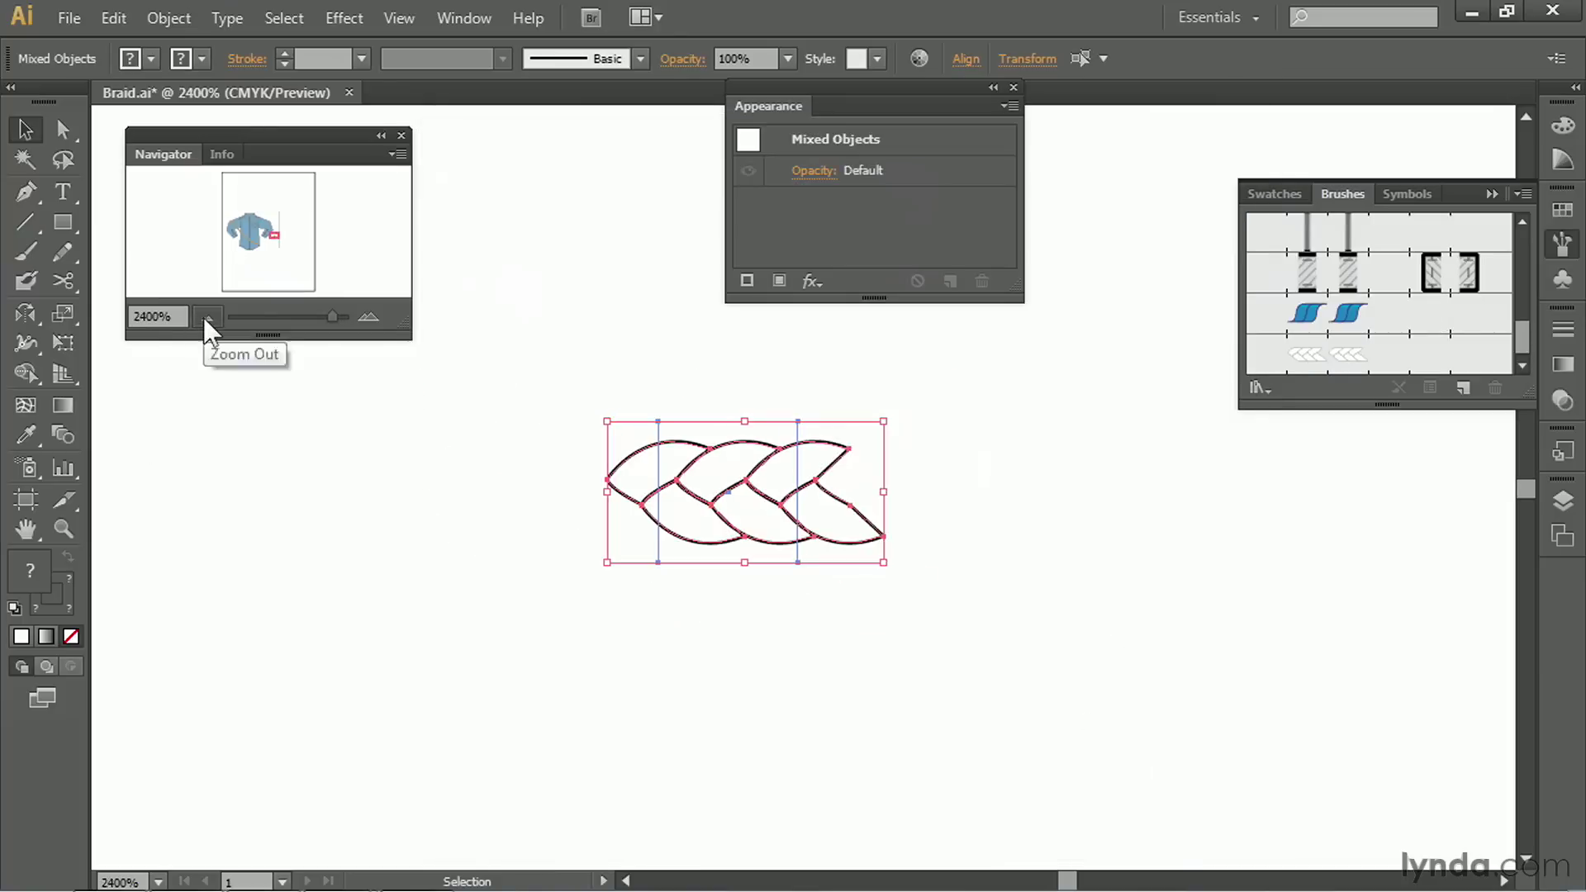
pyautogui.click(206, 316)
pyautogui.click(24, 193)
pyautogui.click(147, 392)
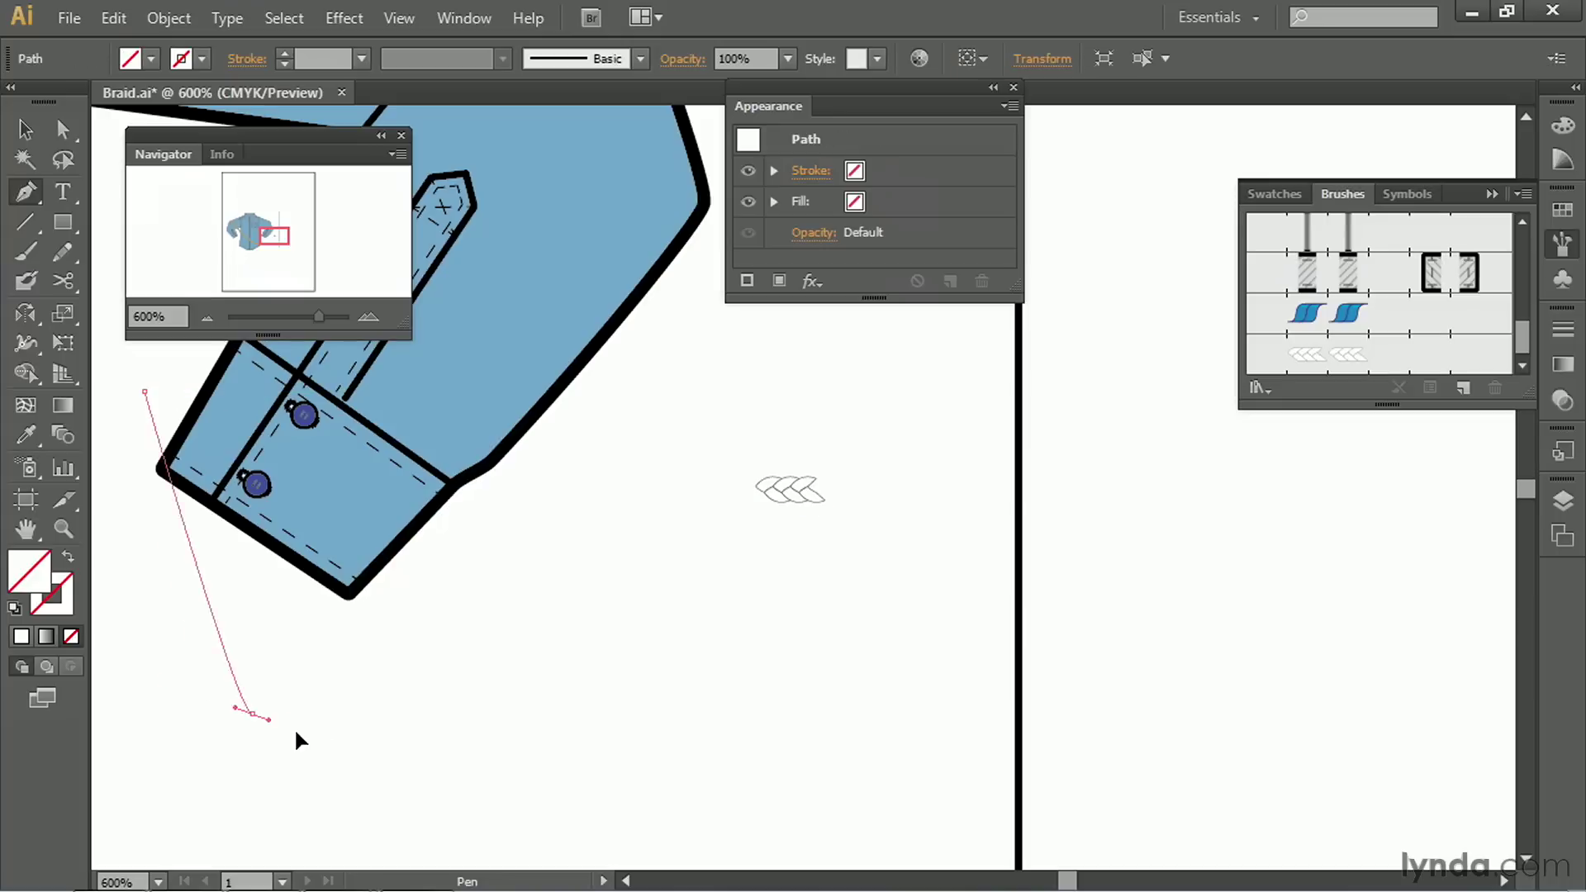
pyautogui.moveTo(252, 714); pyautogui.dragTo(427, 760)
pyautogui.click(757, 446)
pyautogui.moveTo(899, 476); pyautogui.dragTo(962, 526)
pyautogui.moveTo(1064, 660); pyautogui.dragTo(1146, 727)
# Apply Pattern Brush 2 to the path and deselect it
pyautogui.click(1309, 355)
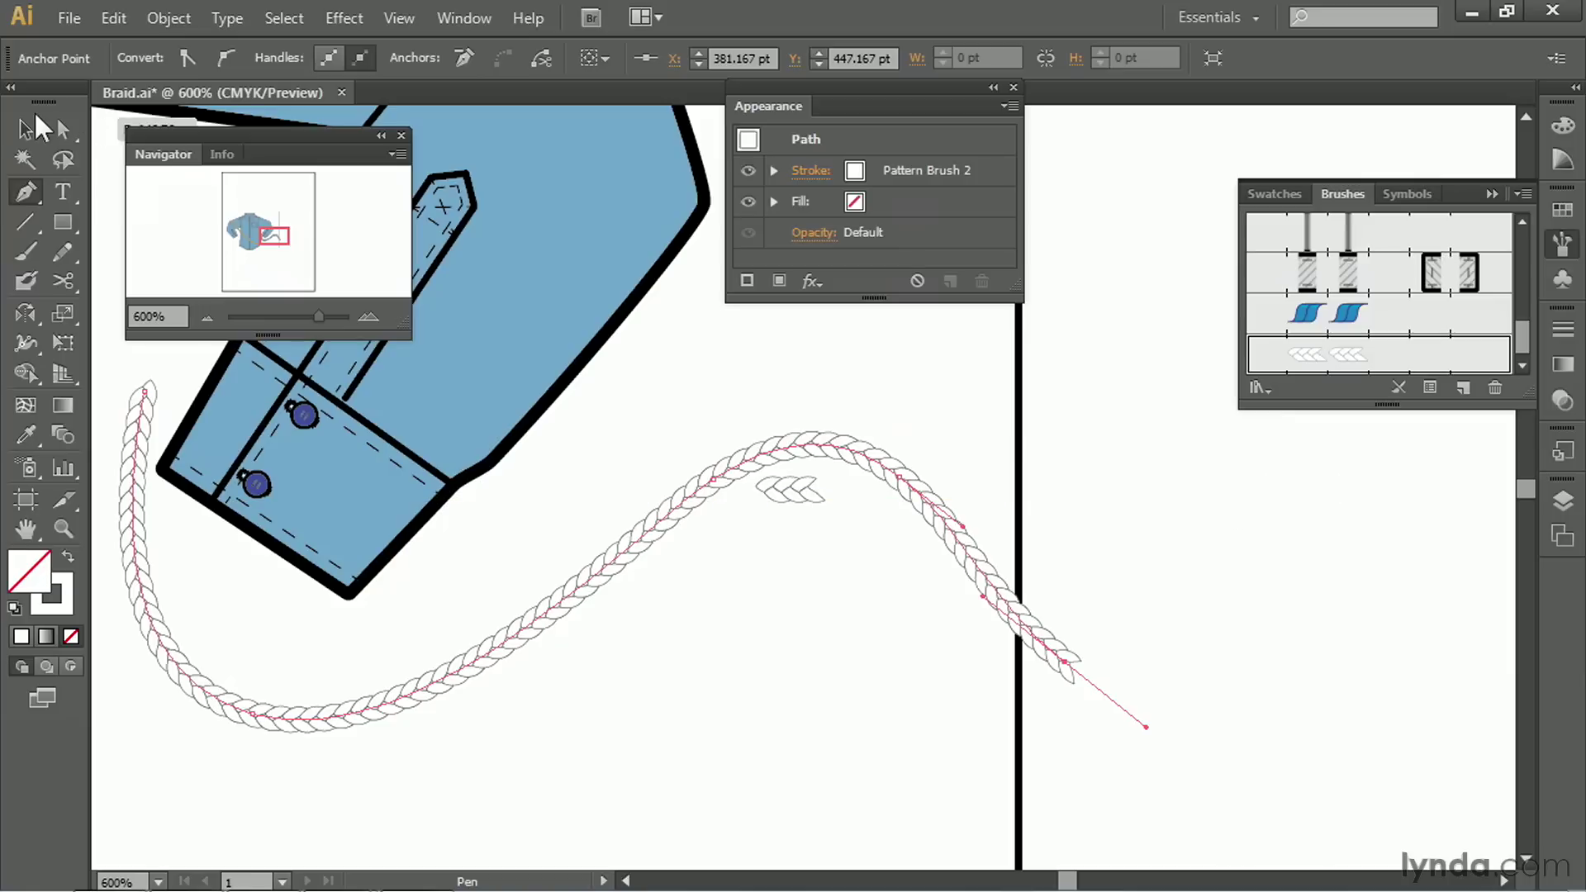
pyautogui.press('v')
pyautogui.click(692, 339)
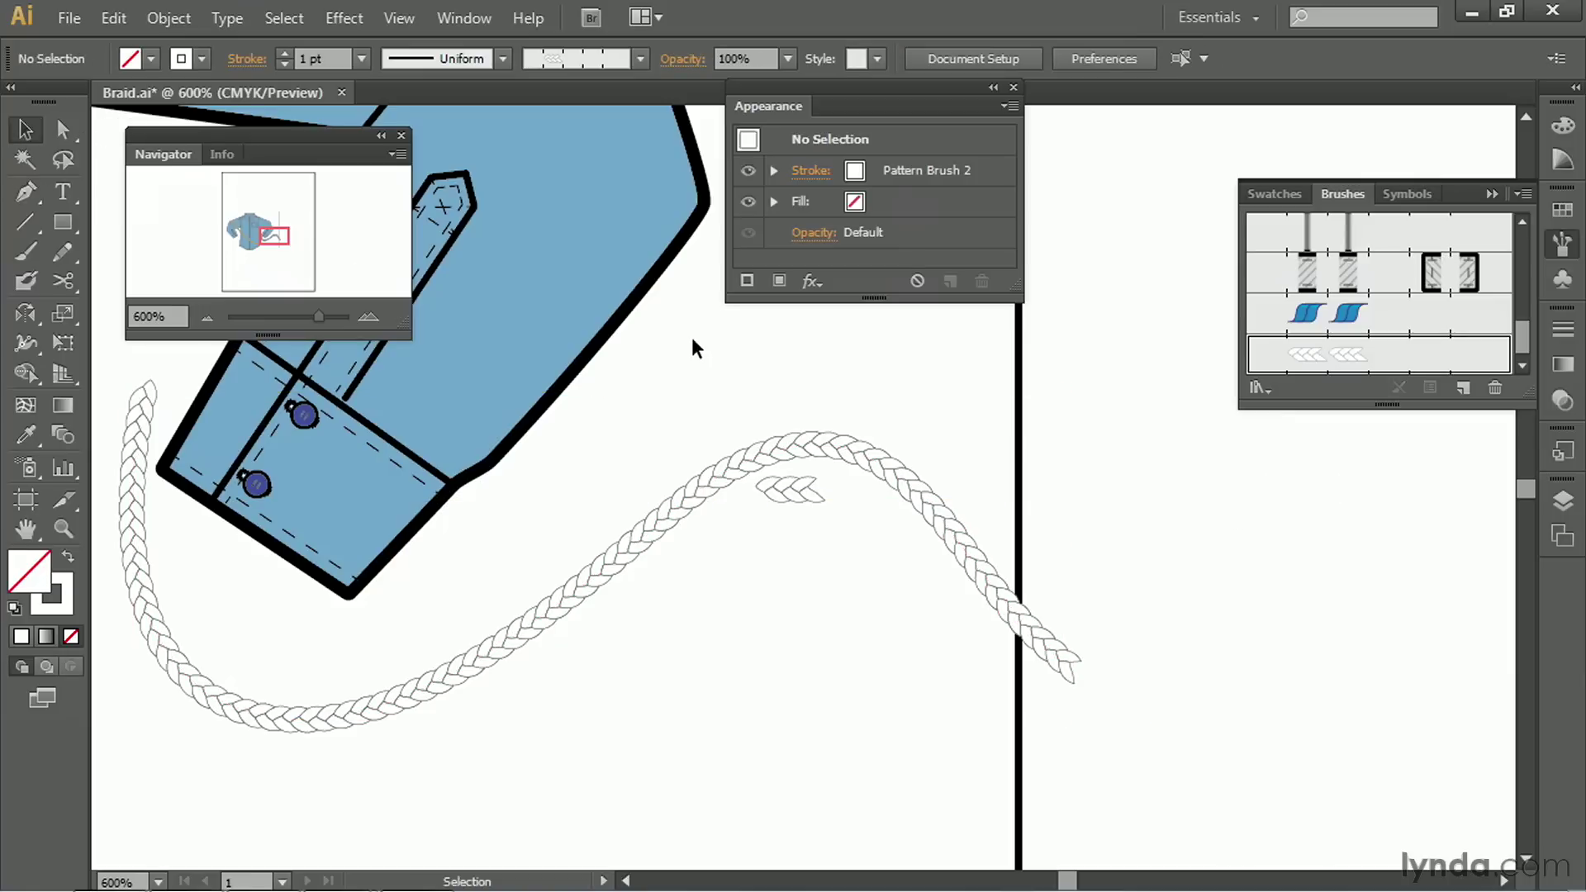